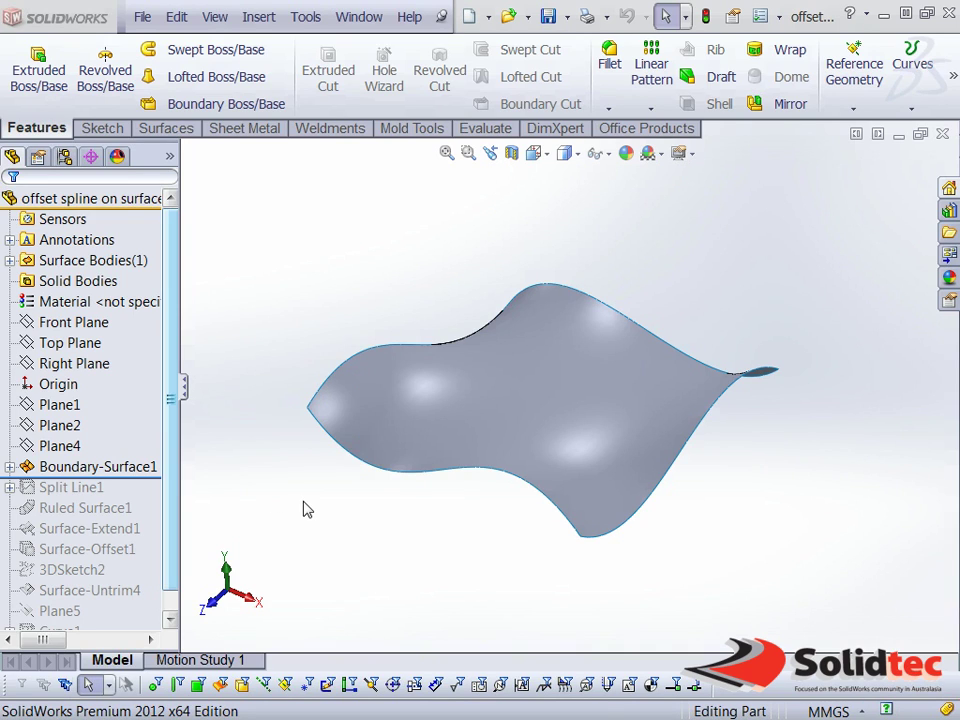
# Widen the feature tree and select Boundary-Surface1.
pyautogui.moveTo(186, 396); pyautogui.dragTo(211, 399)
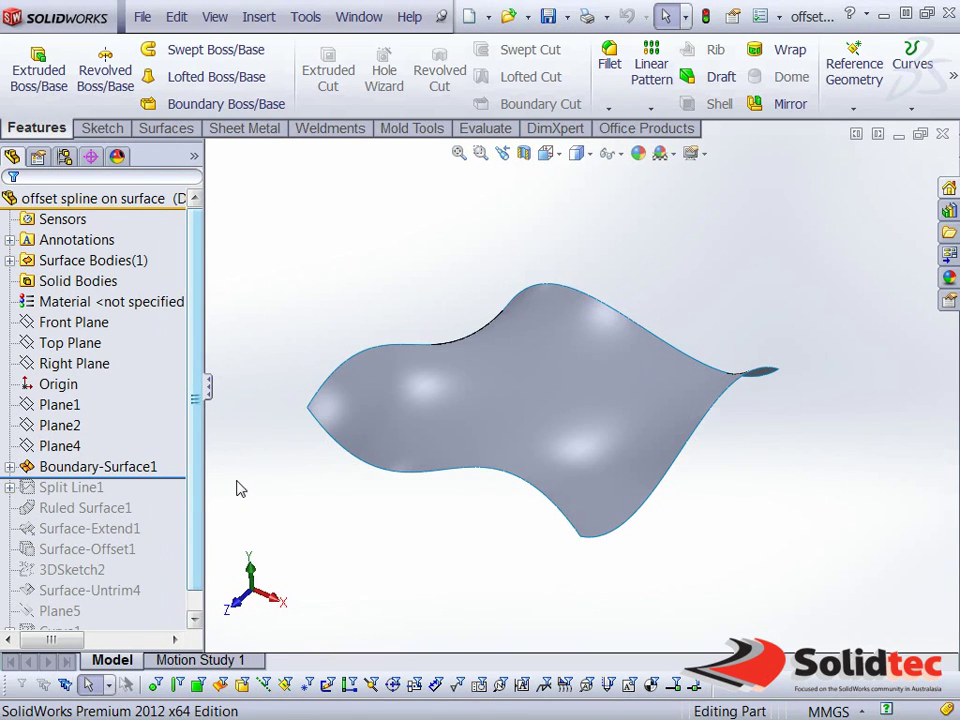
pyautogui.click(150, 467)
pyautogui.click(325, 540)
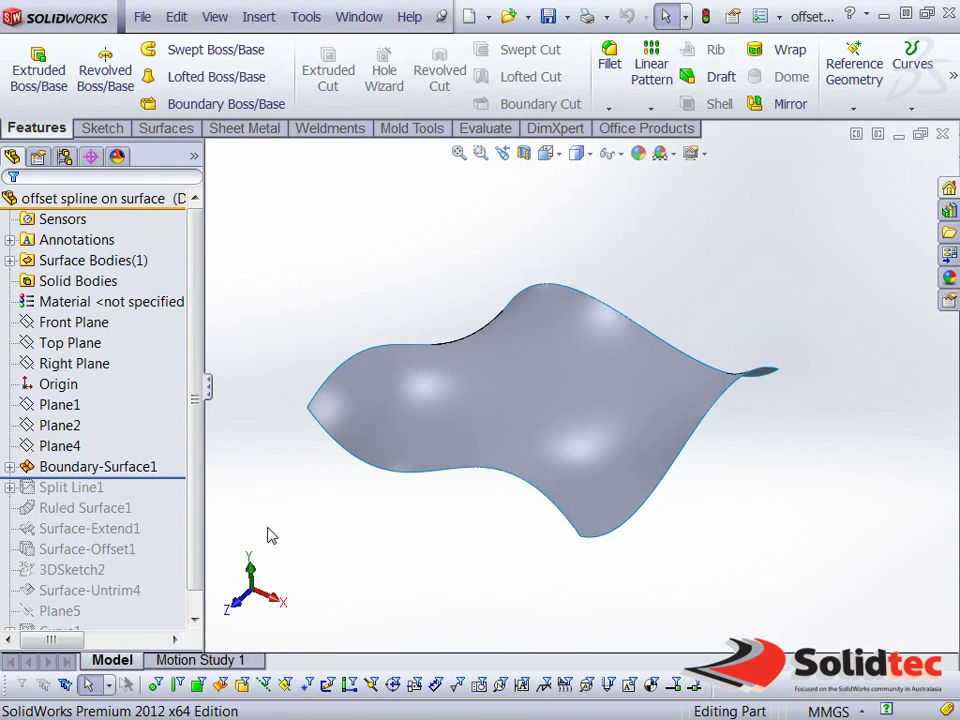
pyautogui.click(118, 467)
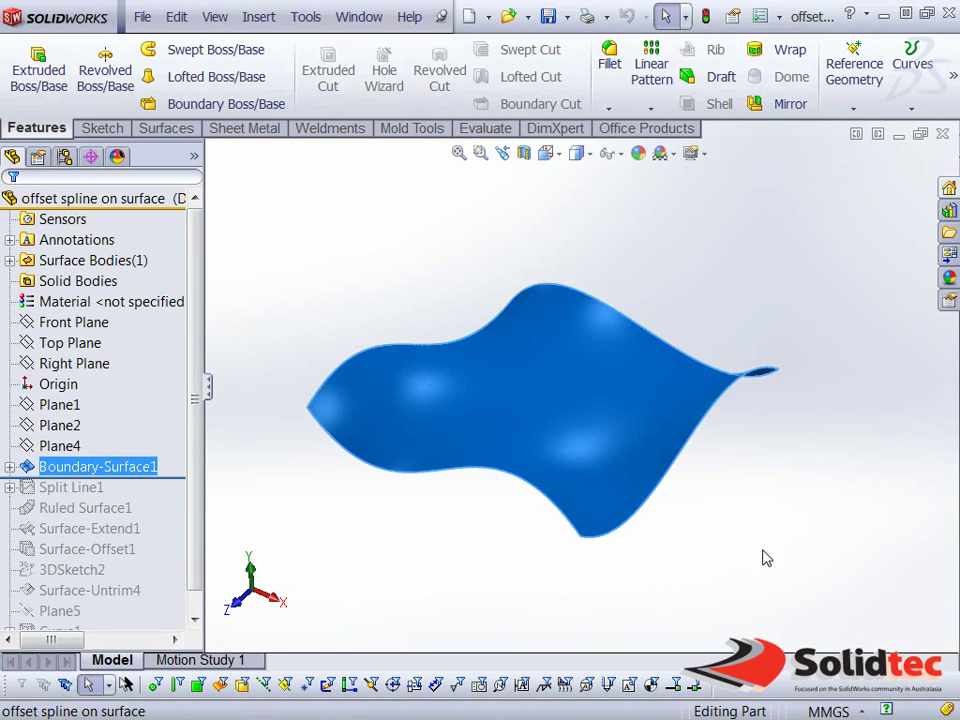
# Orbit to inspect the boundary surface, then roll forward below Split Line1.
pyautogui.moveTo(762, 557)
pyautogui.mouseDown(button='middle')
pyautogui.moveTo(746, 478)
pyautogui.moveTo(639, 465)
pyautogui.moveTo(804, 489)
pyautogui.moveTo(750, 477)
pyautogui.mouseUp(button='middle')
pyautogui.moveTo(750, 477); pyautogui.dragTo(750, 542)
pyautogui.press('Escape')
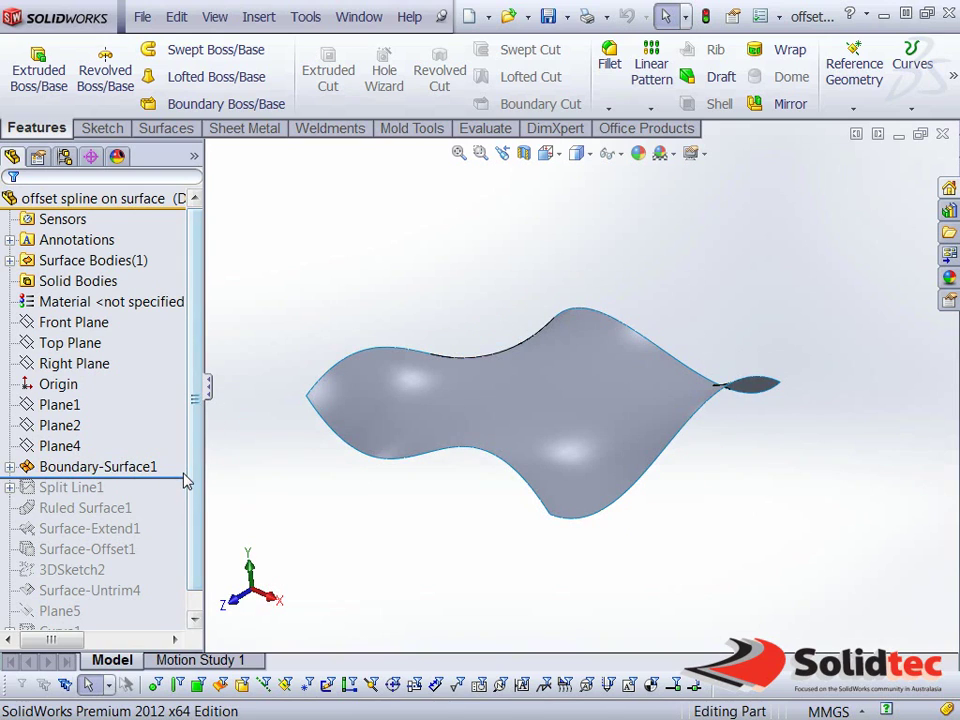
pyautogui.moveTo(357, 502); pyautogui.dragTo(345, 519, button='middle')
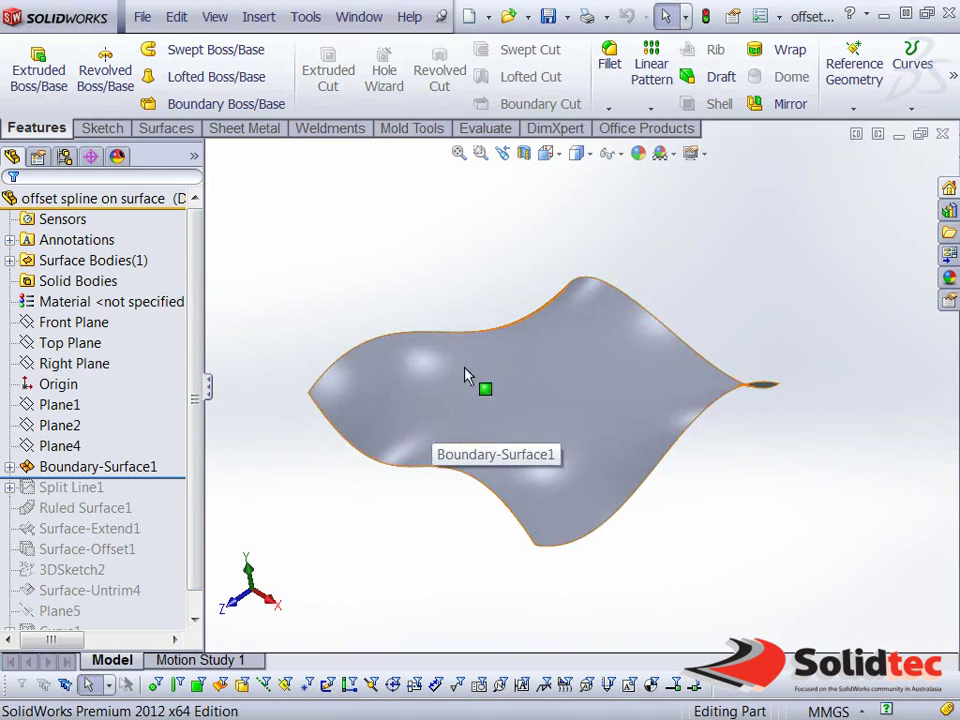
pyautogui.click(572, 478)
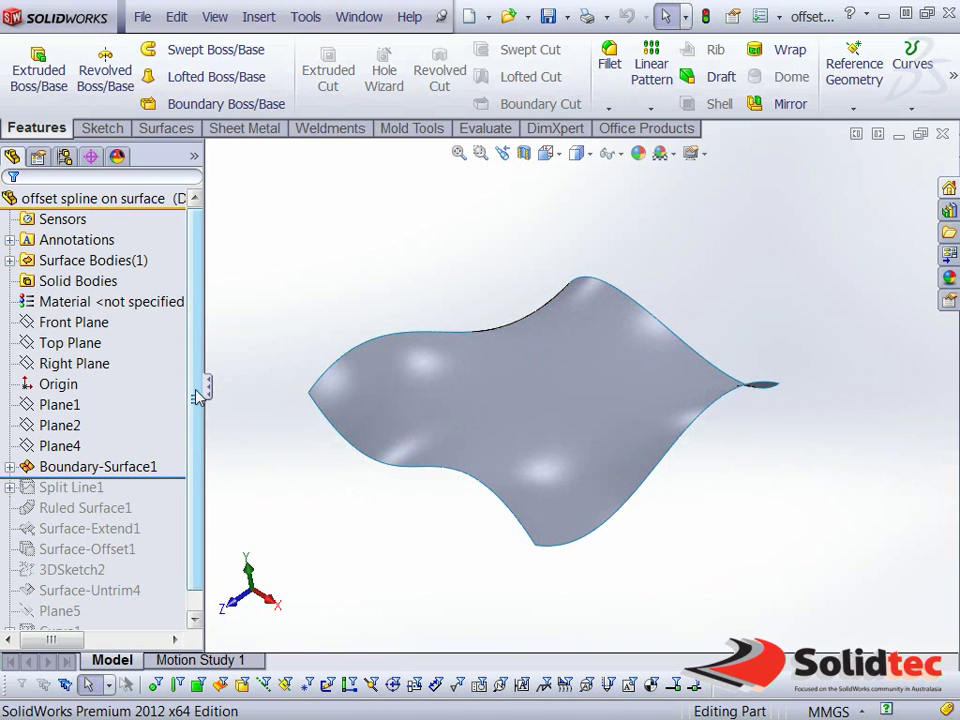
pyautogui.moveTo(170, 487)
pyautogui.mouseDown()
pyautogui.moveTo(165, 500)
pyautogui.moveTo(165, 476)
pyautogui.mouseUp()
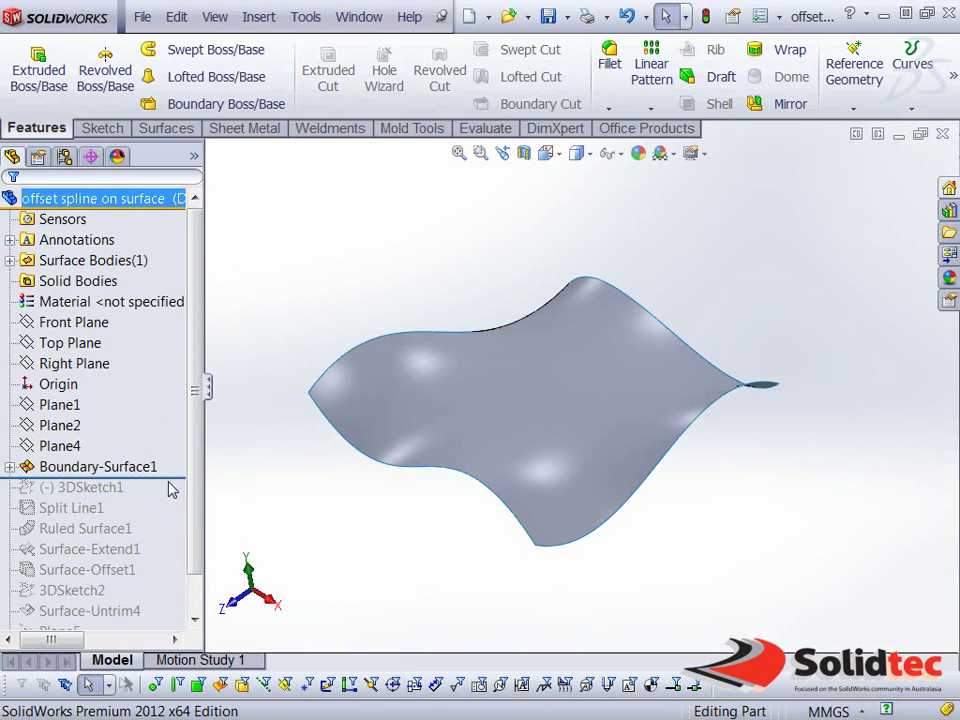
# Roll back above Split Line1 and edit 3DSketch1.
pyautogui.moveTo(178, 487); pyautogui.dragTo(176, 501)
pyautogui.click(80, 487)
pyautogui.rightClick(95, 487)
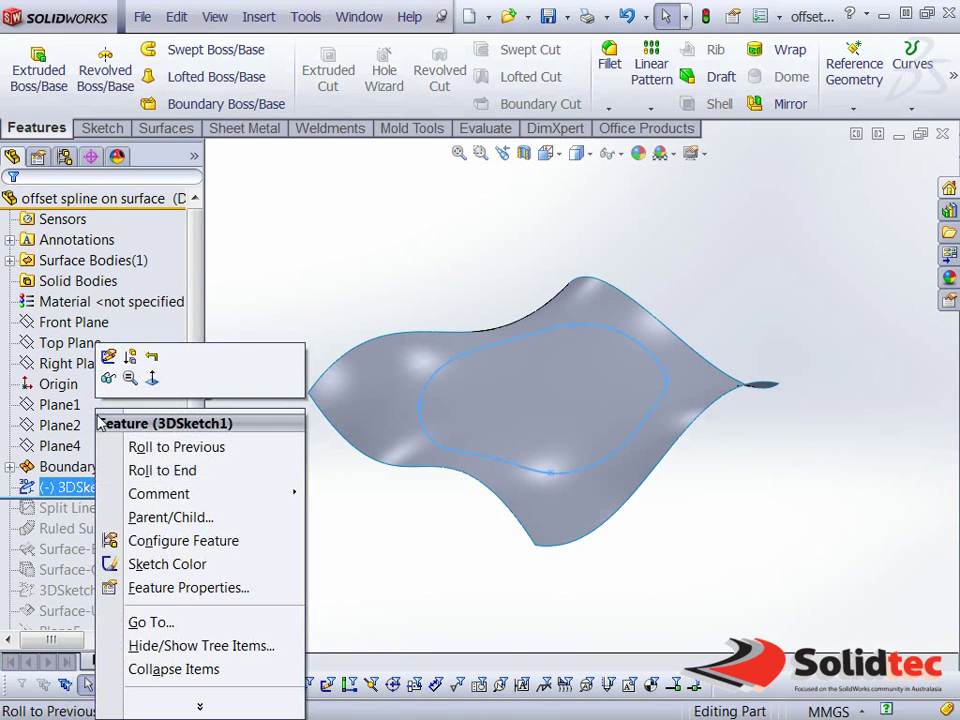
pyautogui.click(110, 357)
# Inspect the closed spline and its spline options edge-on, then exit the sketch.
pyautogui.click(429, 443)
pyautogui.click(394, 578)
pyautogui.click(238, 49)
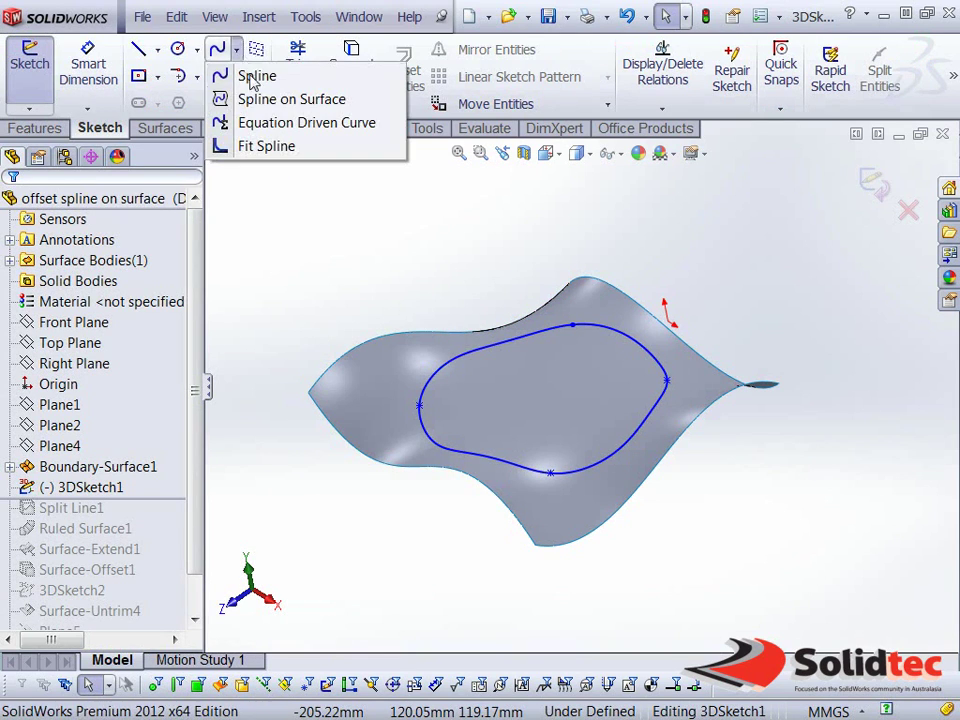
pyautogui.moveTo(731, 523)
pyautogui.mouseDown(button='middle')
pyautogui.moveTo(754, 439)
pyautogui.moveTo(856, 450)
pyautogui.moveTo(741, 467)
pyautogui.moveTo(767, 512)
pyautogui.mouseUp(button='middle')
pyautogui.click(870, 183)
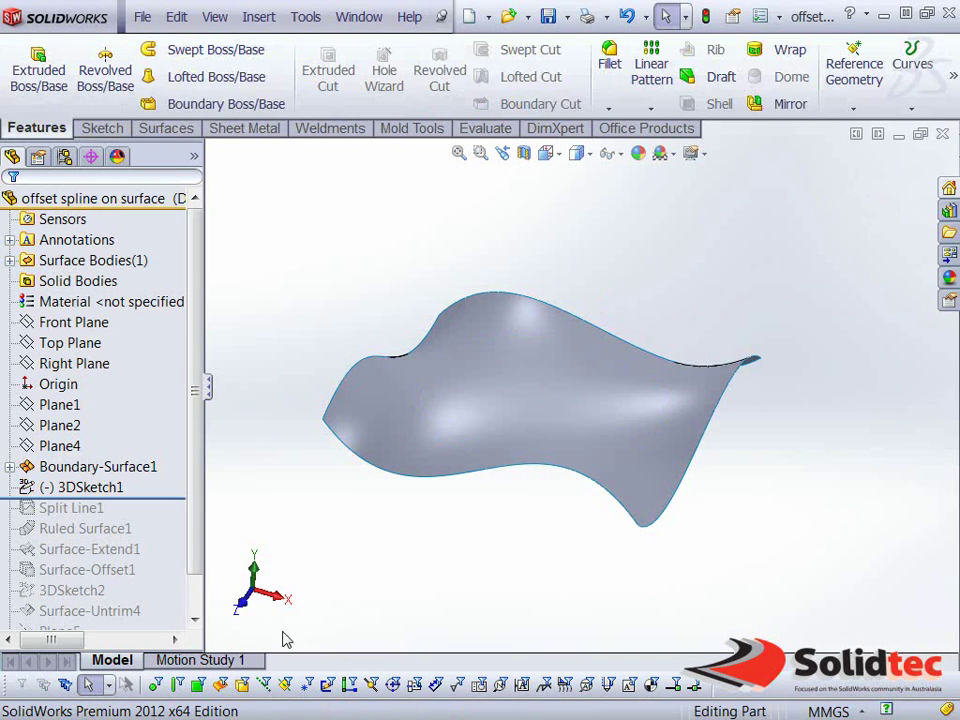
# Preview a Split Line (Intersection) using 3DSketch1 on the surface face, then cancel.
pyautogui.rightClick(107, 487)
pyautogui.click(135, 376)
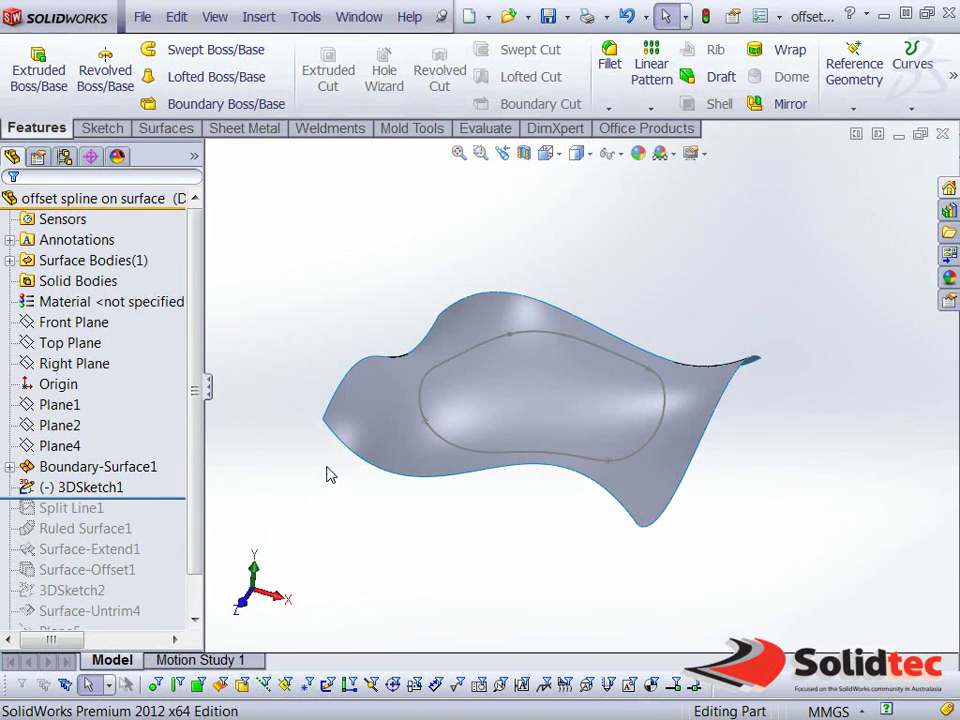
pyautogui.click(632, 421)
pyautogui.click(590, 601)
pyautogui.click(916, 96)
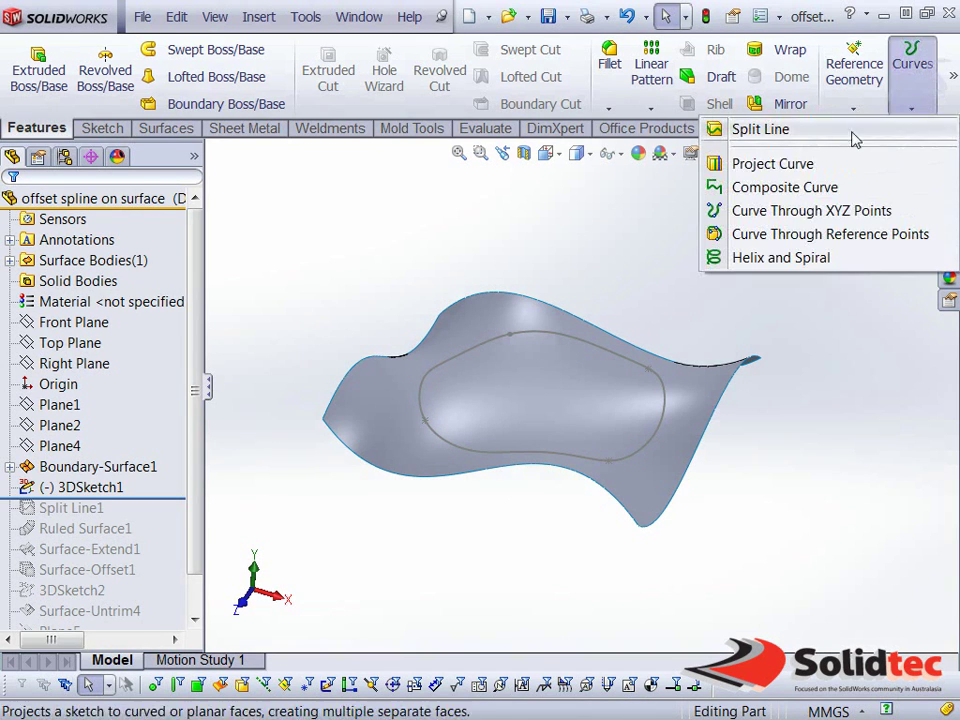
pyautogui.click(762, 131)
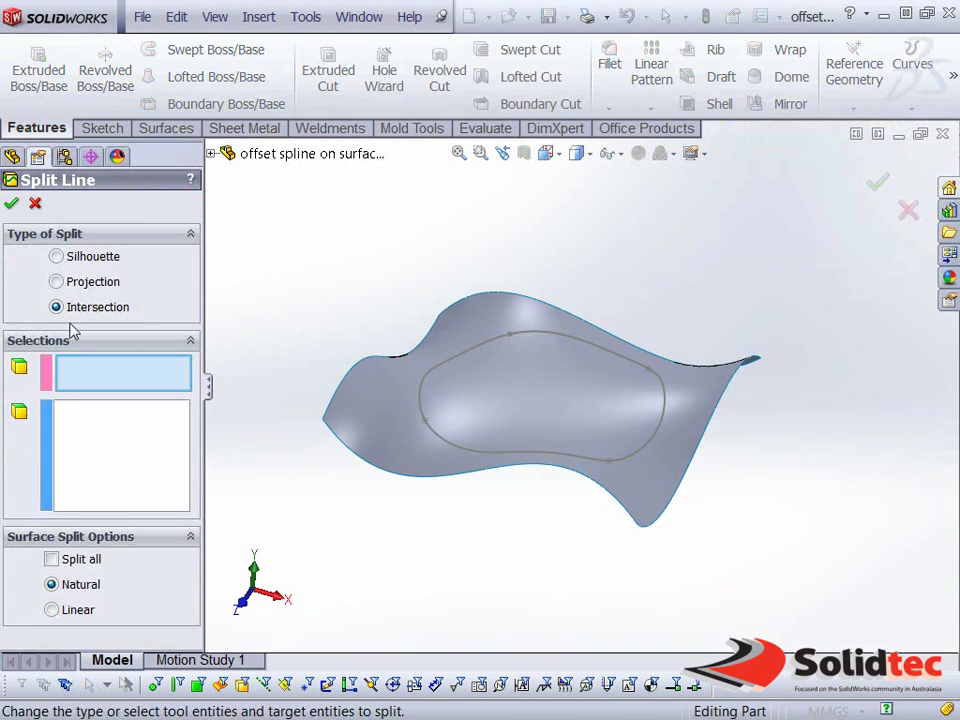
pyautogui.click(444, 377)
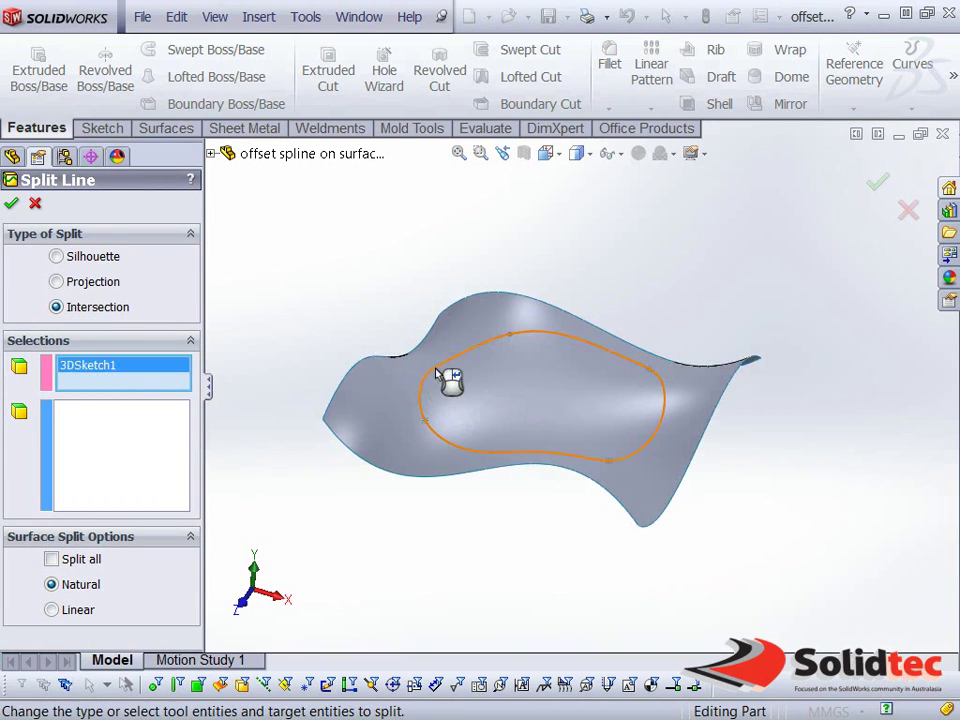
pyautogui.click(500, 412)
pyautogui.moveTo(435, 463)
pyautogui.mouseDown(button='middle')
pyautogui.moveTo(541, 383)
pyautogui.moveTo(551, 467)
pyautogui.mouseUp(button='middle')
pyautogui.click(35, 203)
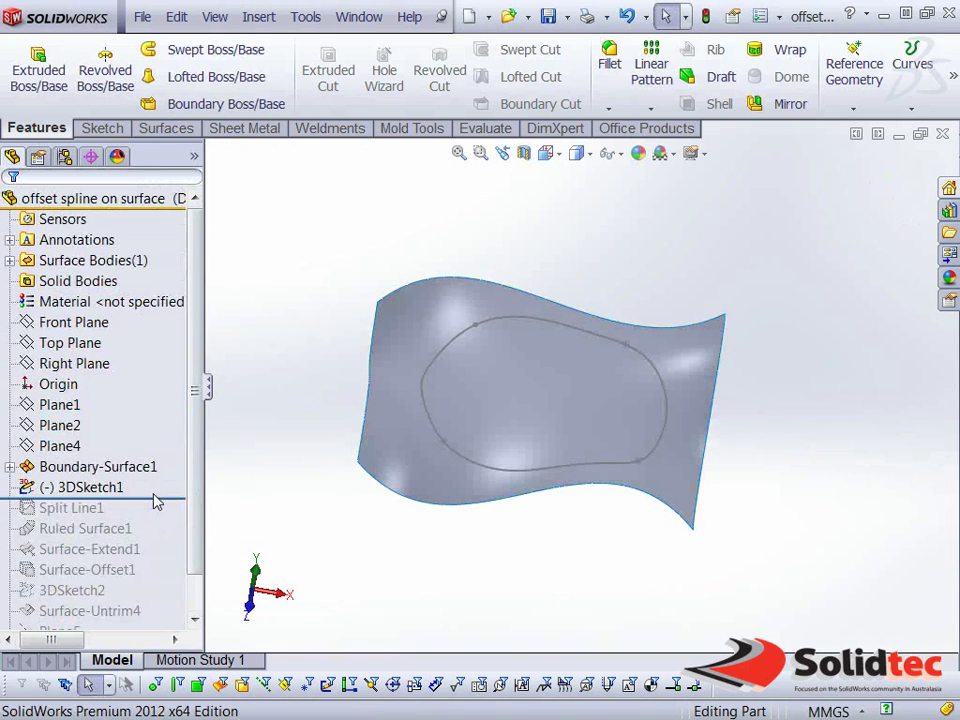
# Roll forward below Split Line1 so the sketch loop splits the surface again.
pyautogui.moveTo(168, 497); pyautogui.dragTo(168, 517)
pyautogui.click(100, 507)
pyautogui.rightClick(100, 507)
pyautogui.press('Escape')
pyautogui.click(392, 551)
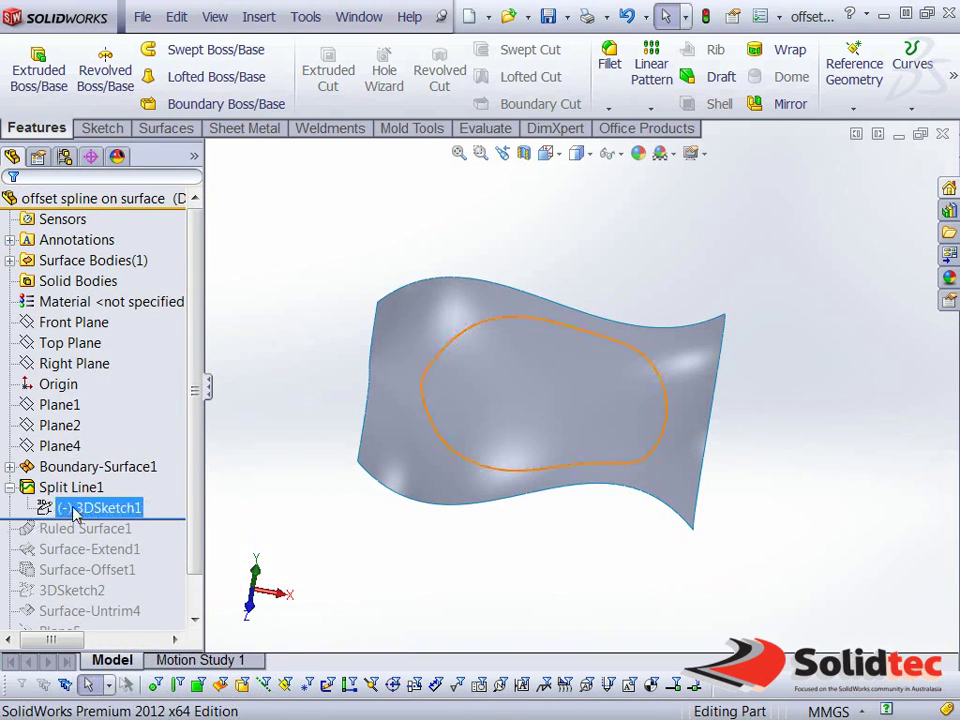
pyautogui.rightClick(71, 508)
pyautogui.click(353, 562)
pyautogui.scroll(-1, 193, 508)
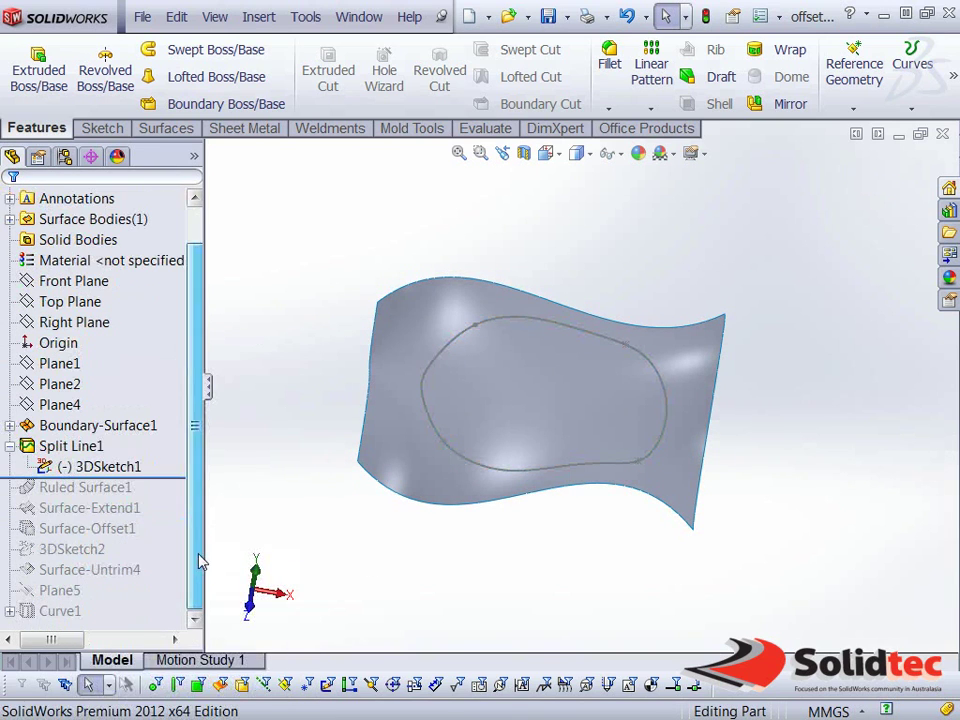
# Roll forward to Ruled Surface1 and review its split edge and 10 mm normal-to-surface distance.
pyautogui.moveTo(527, 576)
pyautogui.mouseDown(button='middle')
pyautogui.moveTo(521, 534)
pyautogui.moveTo(365, 585)
pyautogui.mouseUp(button='middle')
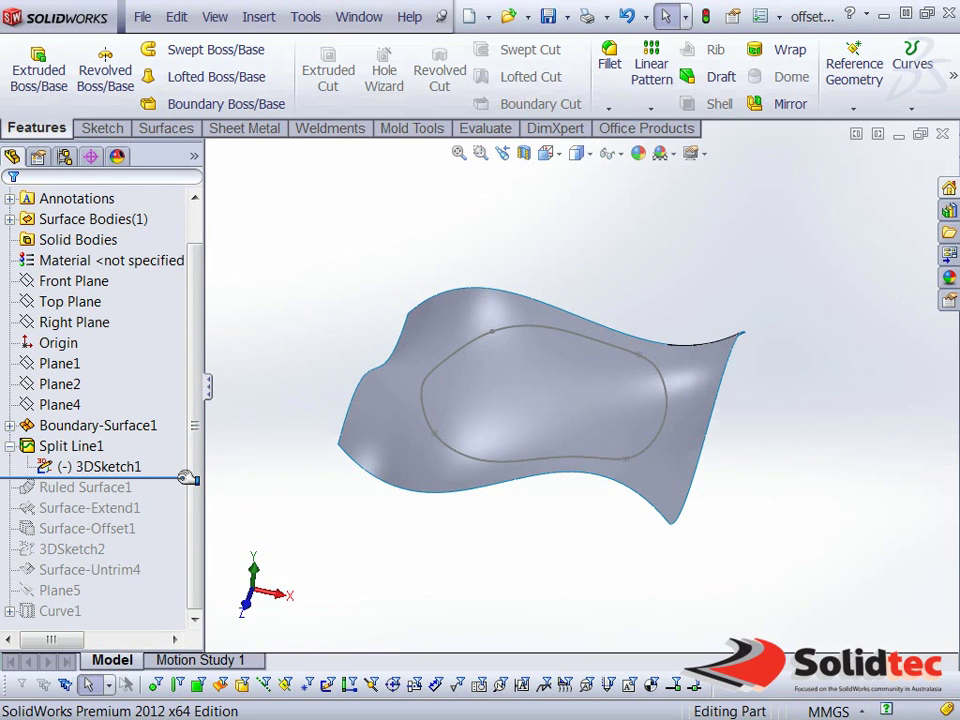
pyautogui.moveTo(187, 478); pyautogui.dragTo(130, 498)
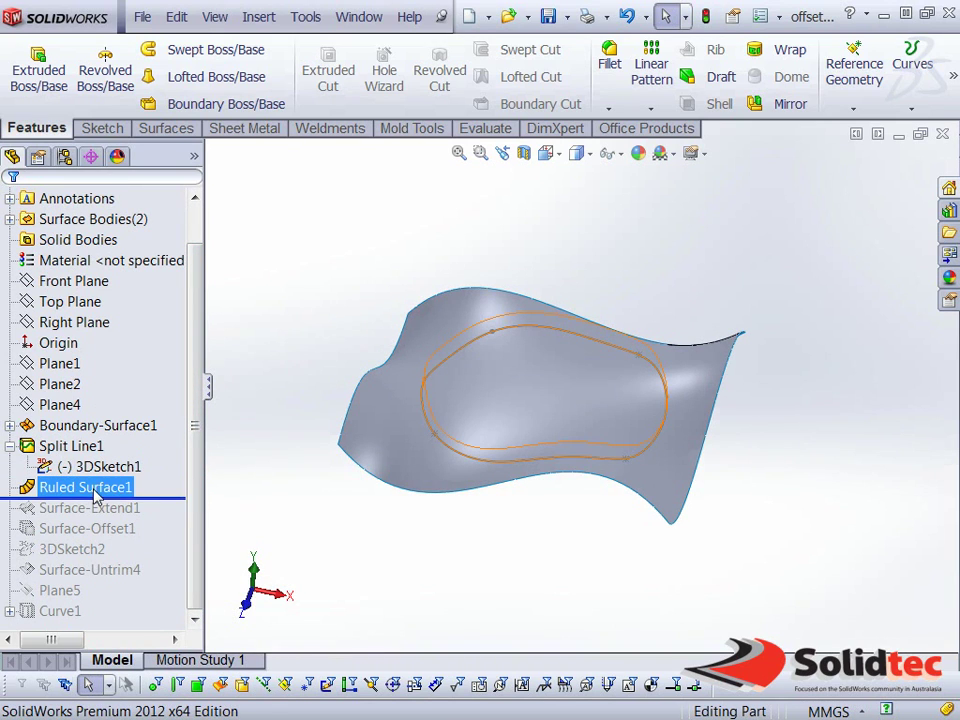
pyautogui.click(141, 129)
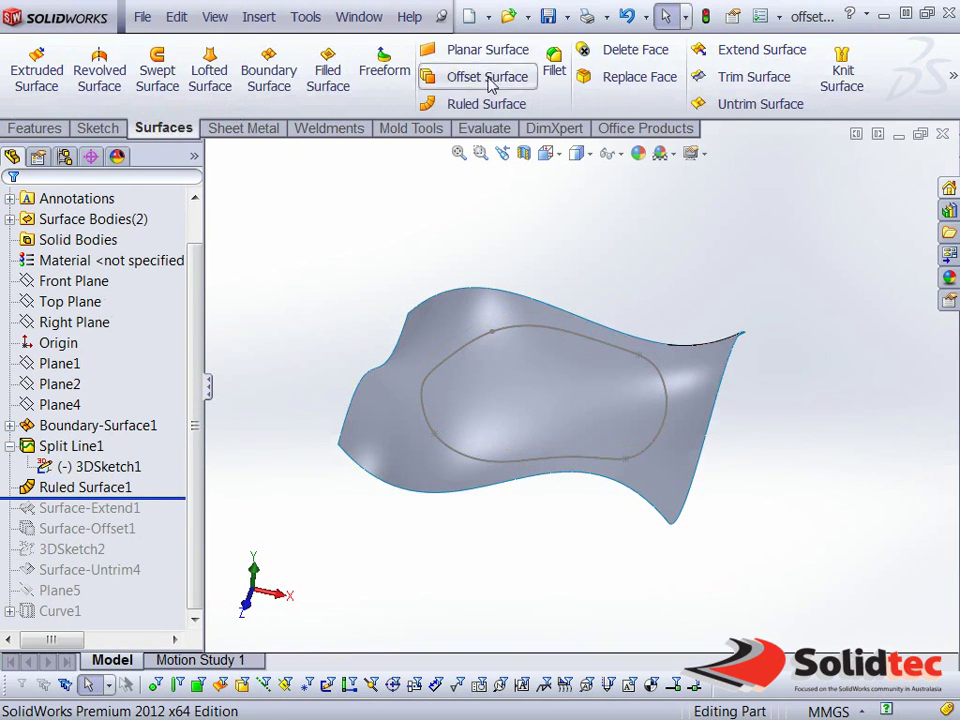
pyautogui.rightClick(95, 488)
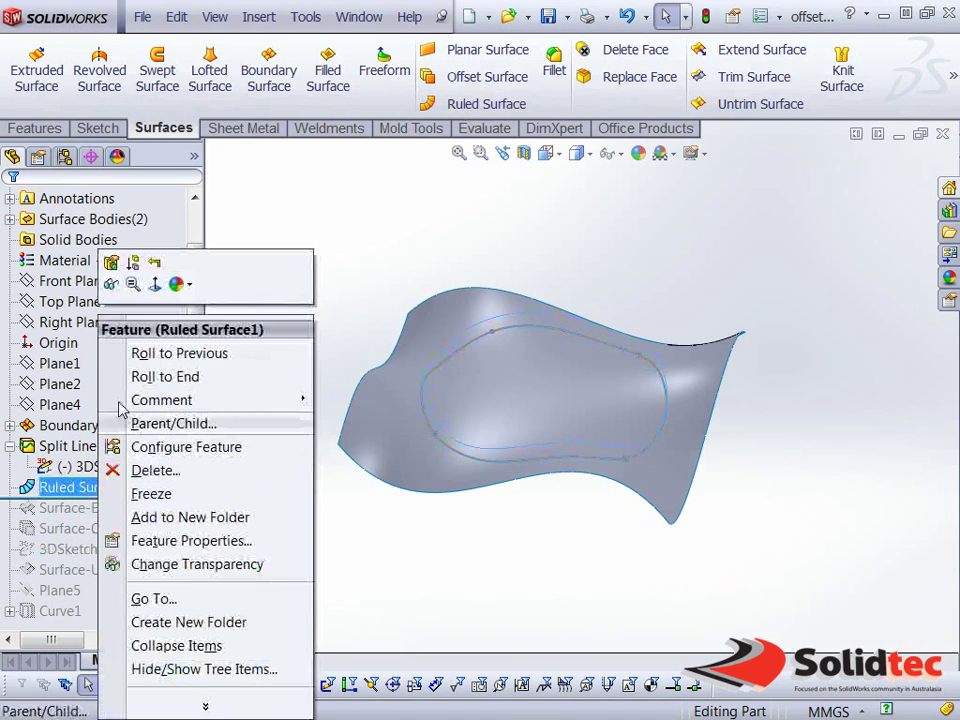
pyautogui.click(107, 262)
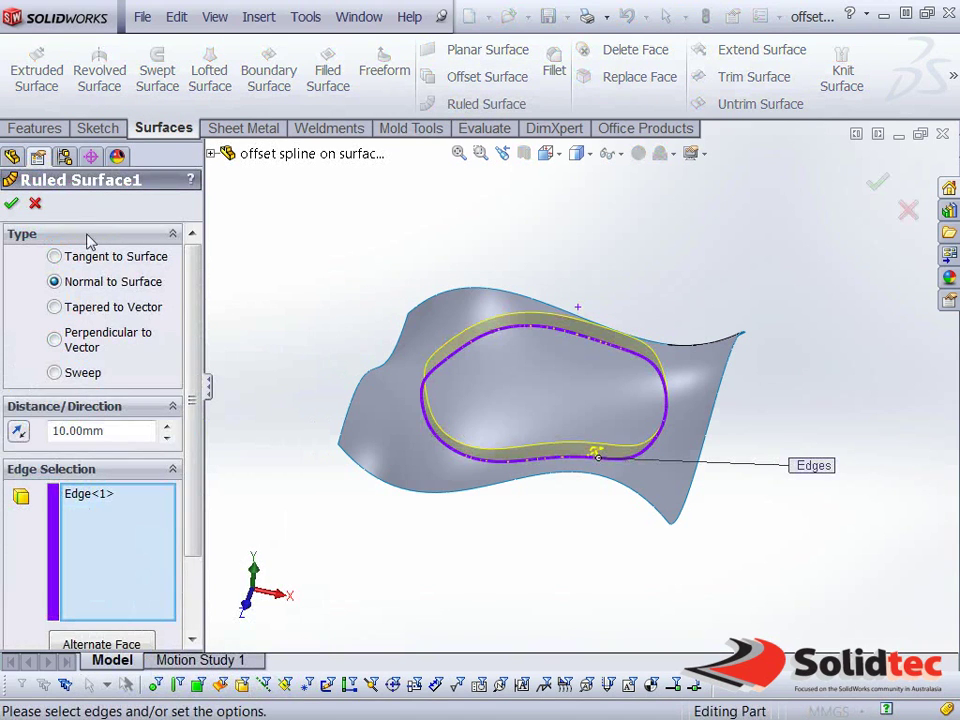
pyautogui.moveTo(440, 393)
pyautogui.mouseDown(button='middle')
pyautogui.moveTo(735, 382)
pyautogui.moveTo(636, 360)
pyautogui.moveTo(617, 371)
pyautogui.moveTo(621, 402)
pyautogui.moveTo(639, 394)
pyautogui.mouseUp(button='middle')
pyautogui.click(98, 495)
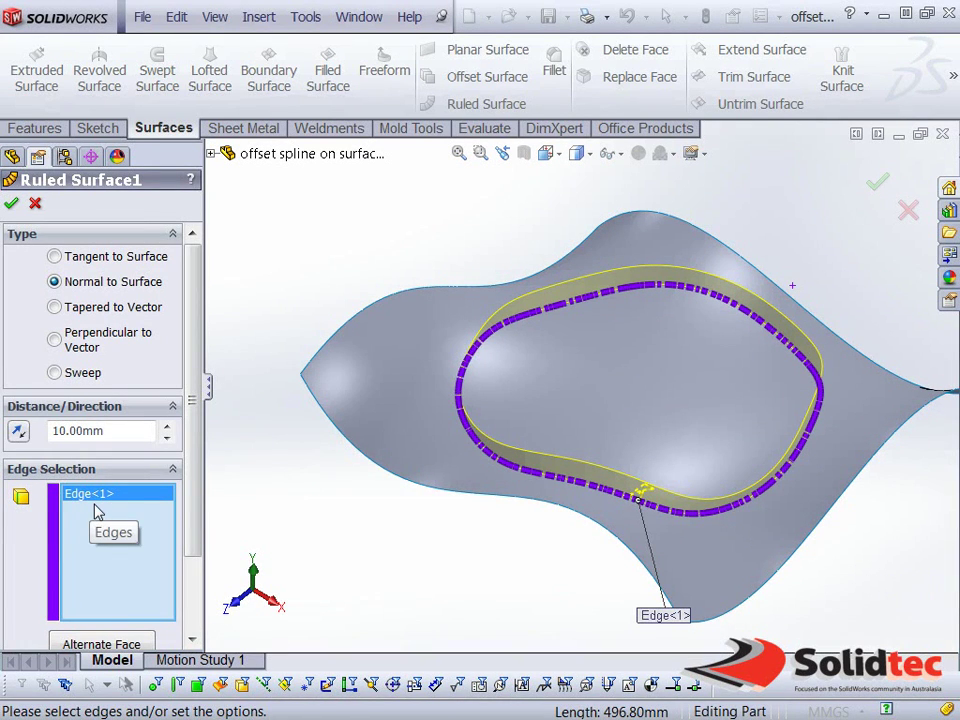
pyautogui.moveTo(104, 431); pyautogui.dragTo(76, 432)
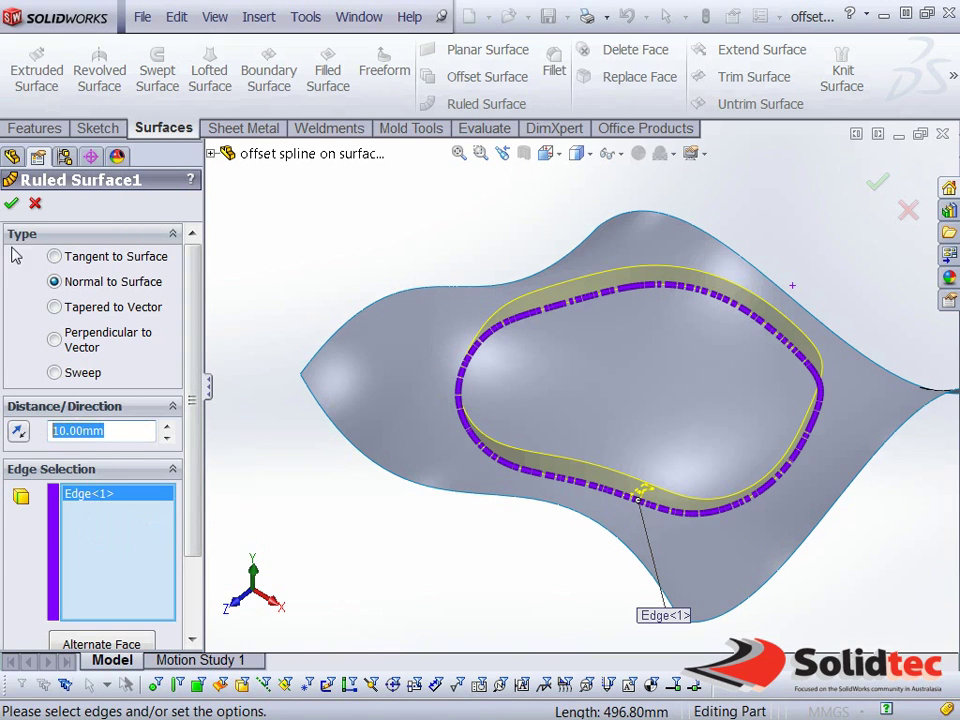
pyautogui.press('Return')
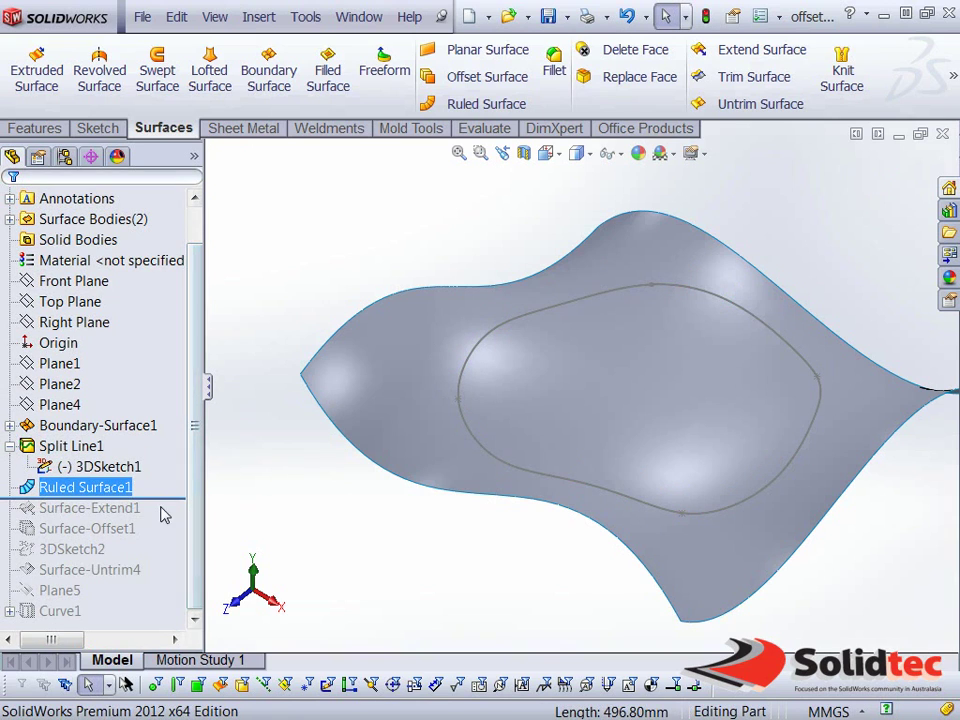
# Roll forward to include Surface-Extend1 and show the extended surface body.
pyautogui.moveTo(170, 498); pyautogui.dragTo(171, 516)
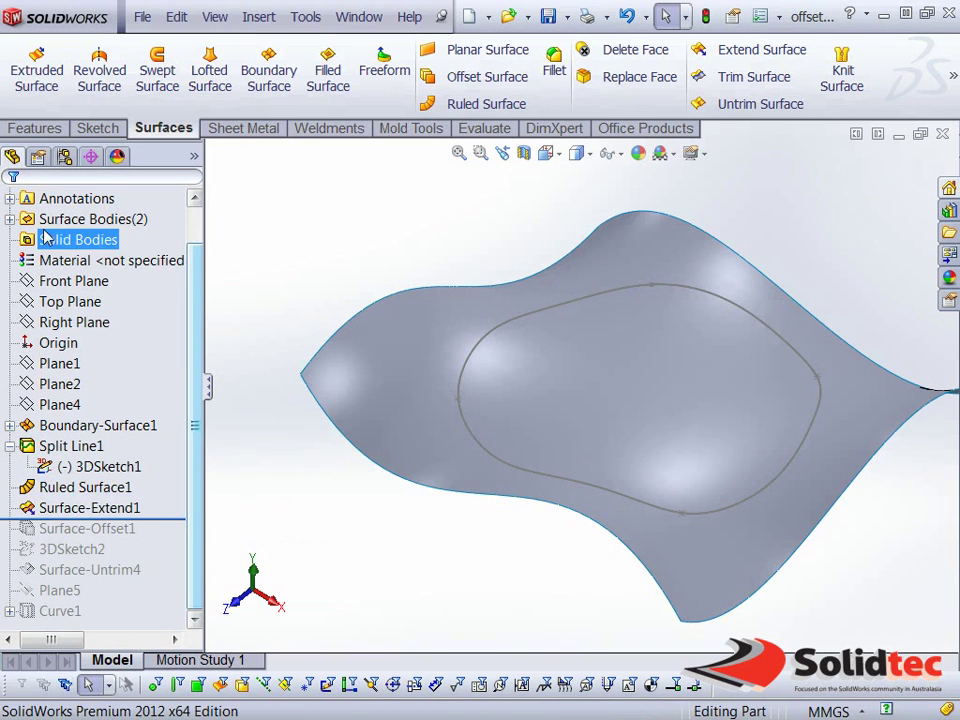
pyautogui.click(10, 219)
pyautogui.rightClick(62, 259)
pyautogui.click(73, 223)
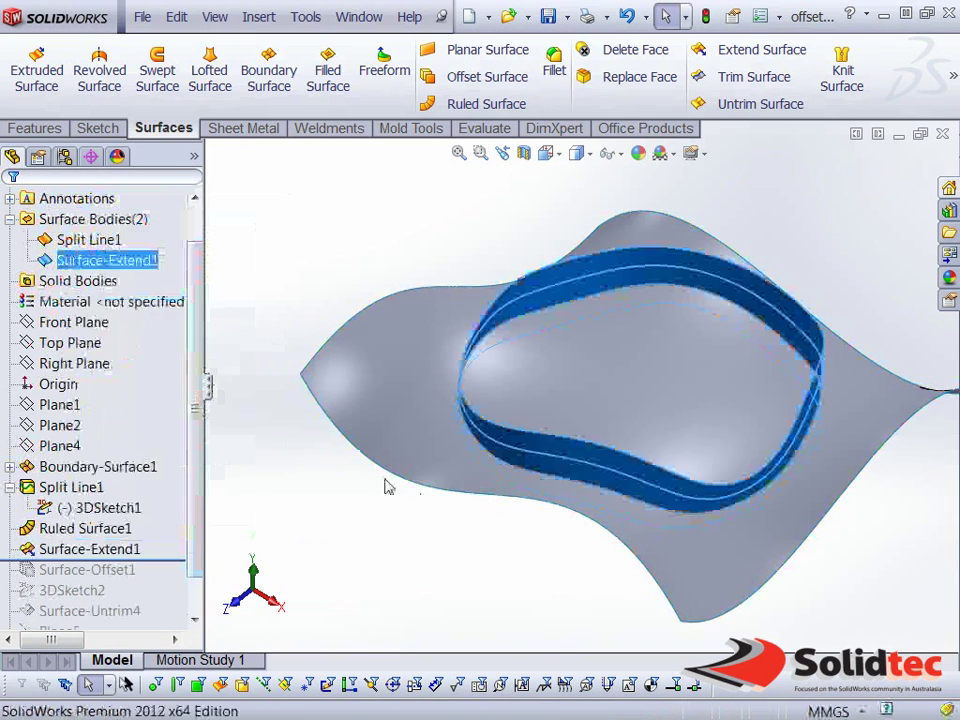
# Orbit to inspect the extended band, selecting the inner split face and Surface-Offset1.
pyautogui.moveTo(411, 489)
pyautogui.mouseDown(button='middle')
pyautogui.moveTo(565, 456)
pyautogui.moveTo(520, 497)
pyautogui.moveTo(517, 430)
pyautogui.mouseUp(button='middle')
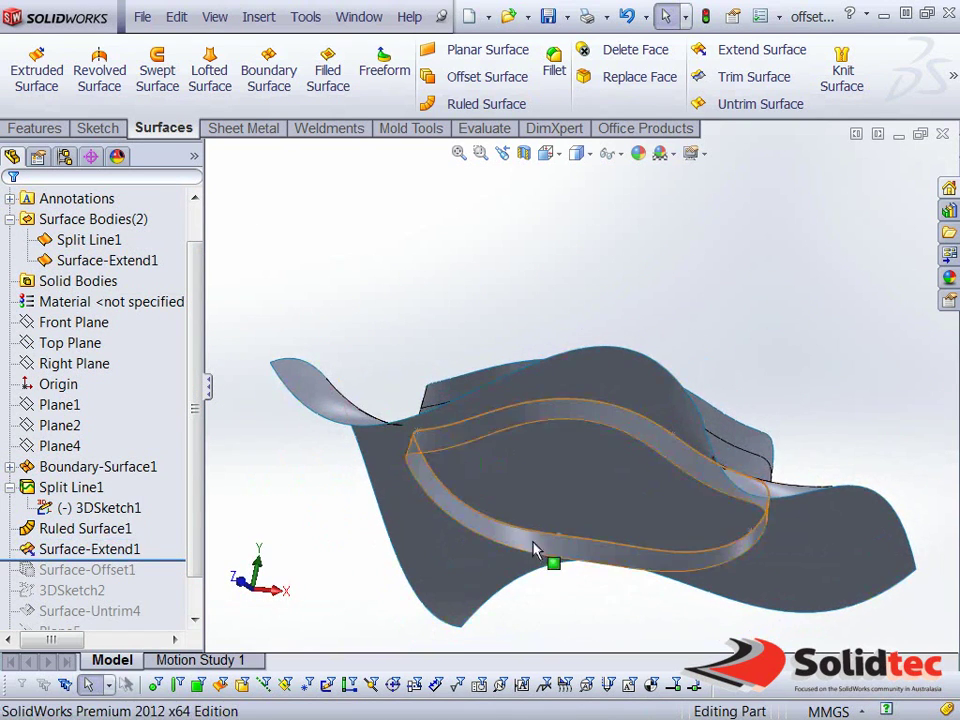
pyautogui.click(521, 497)
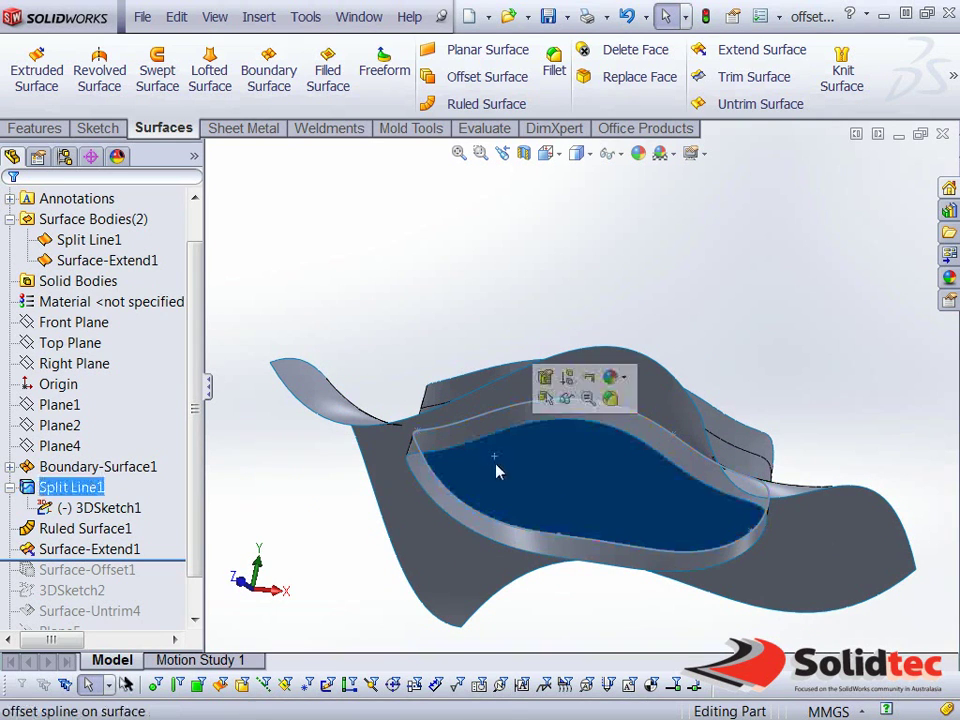
pyautogui.moveTo(521, 497)
pyautogui.mouseDown(button='middle')
pyautogui.moveTo(622, 531)
pyautogui.moveTo(450, 544)
pyautogui.mouseUp(button='middle')
pyautogui.click(137, 580)
pyautogui.scroll(-1, 163, 529)
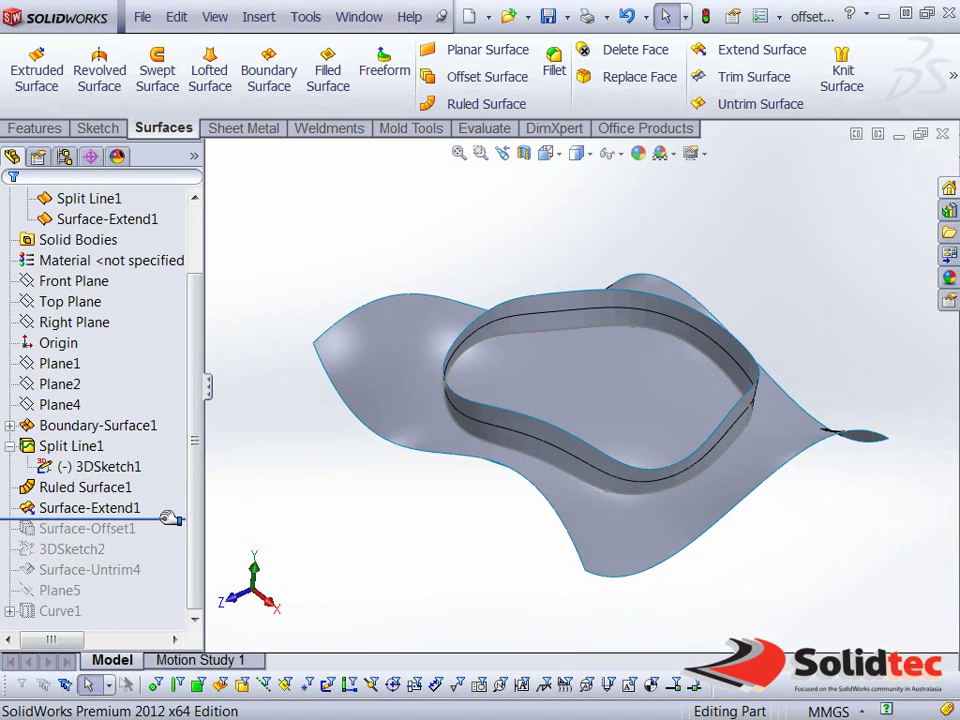
# Roll forward below Surface-Offset1 and review its three offset faces and 10 mm distance.
pyautogui.moveTo(165, 517); pyautogui.dragTo(150, 540)
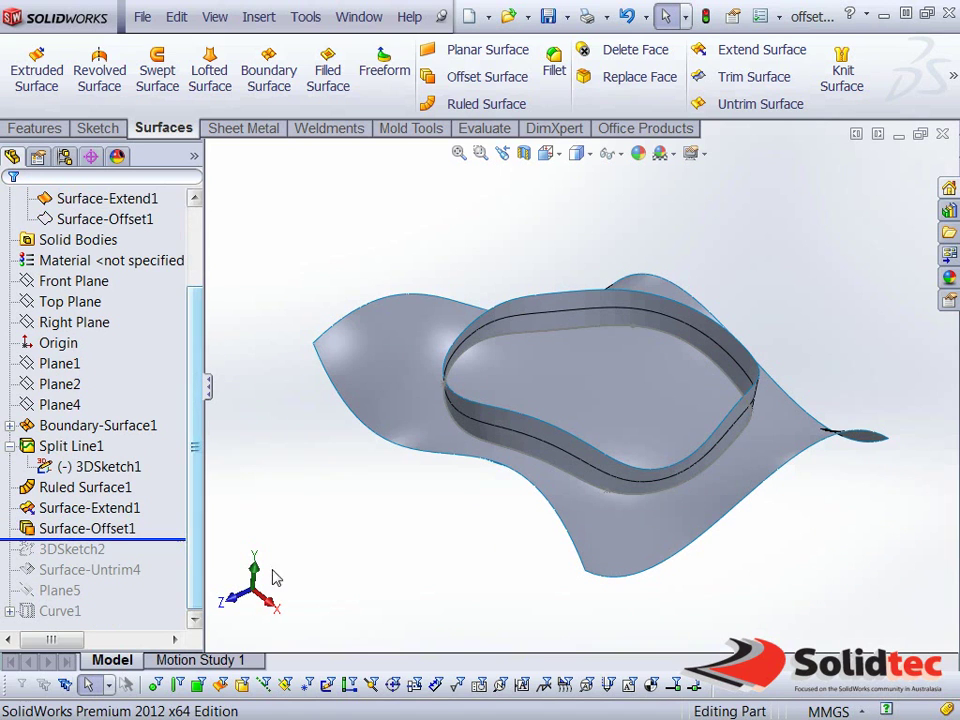
pyautogui.rightClick(88, 219)
pyautogui.press('Escape')
pyautogui.moveTo(514, 428); pyautogui.dragTo(505, 460, button='middle')
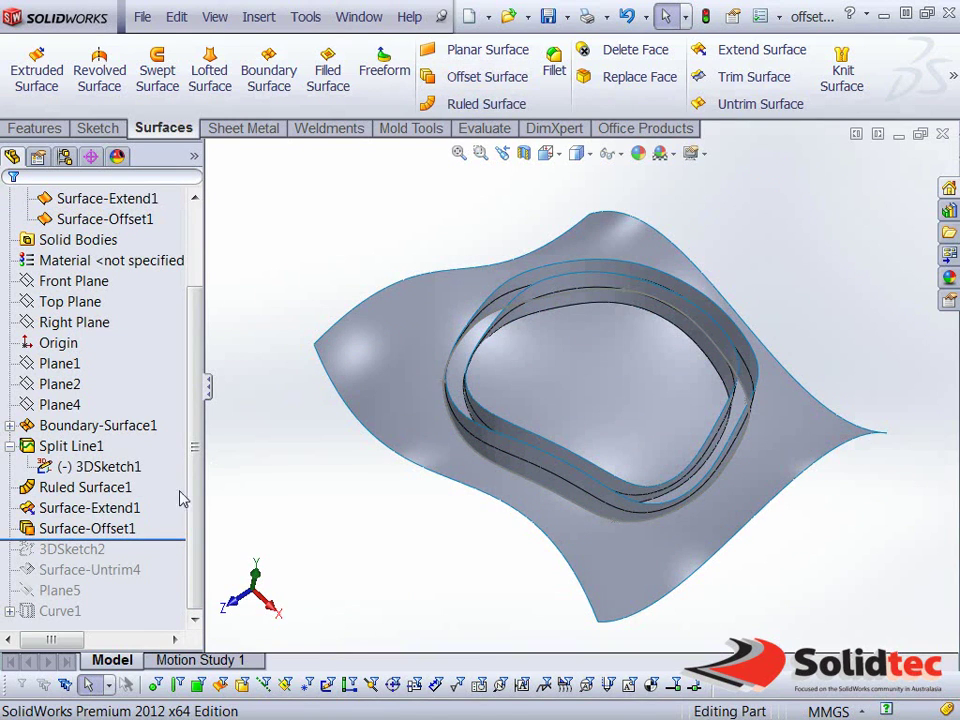
pyautogui.click(90, 530)
pyautogui.rightClick(90, 530)
pyautogui.click(103, 259)
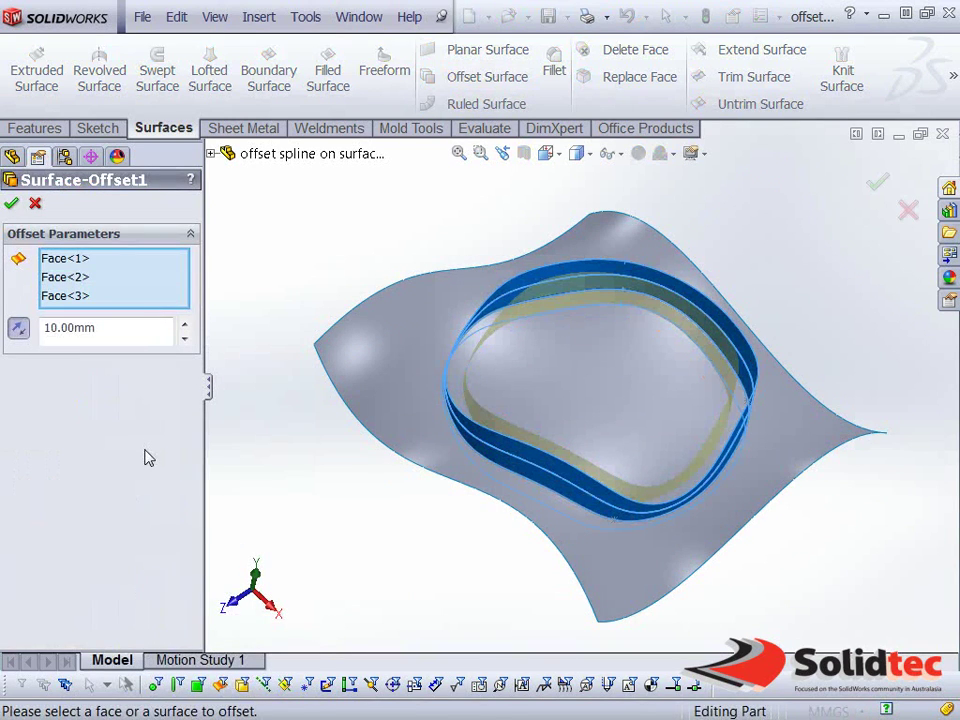
pyautogui.click(64, 258)
pyautogui.click(64, 296)
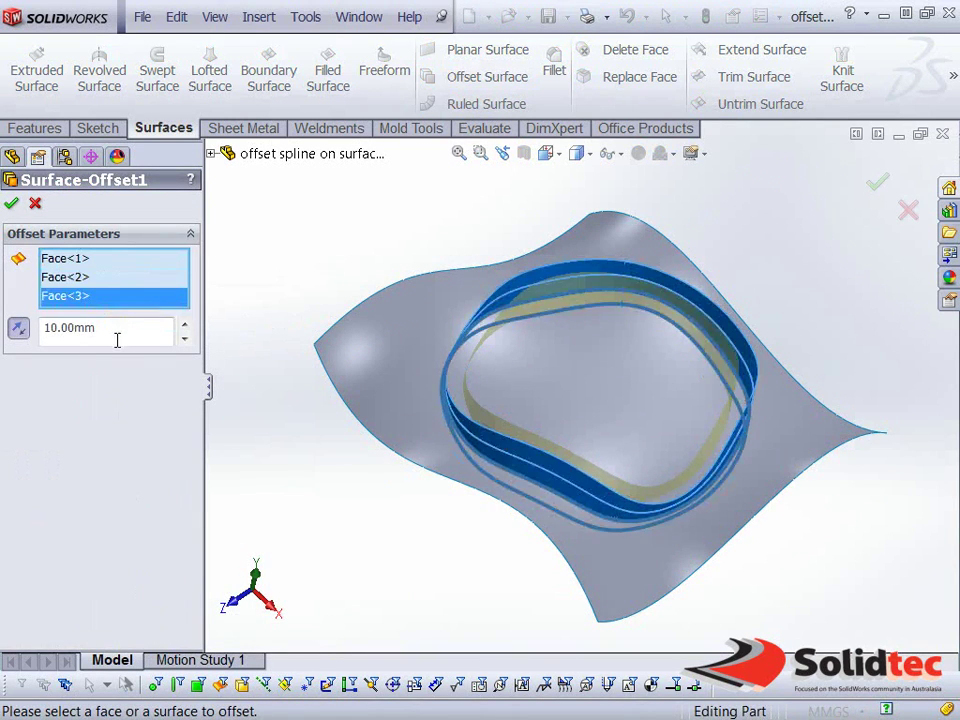
pyautogui.click(13, 206)
# Orbit and zoom around the offset ring to inspect the inner split face.
pyautogui.moveTo(514, 553)
pyautogui.mouseDown(button='middle')
pyautogui.moveTo(497, 536)
pyautogui.moveTo(521, 425)
pyautogui.moveTo(467, 399)
pyautogui.mouseUp(button='middle')
pyautogui.scroll(-5, 467, 399)
pyautogui.scroll(-3, 477, 412)
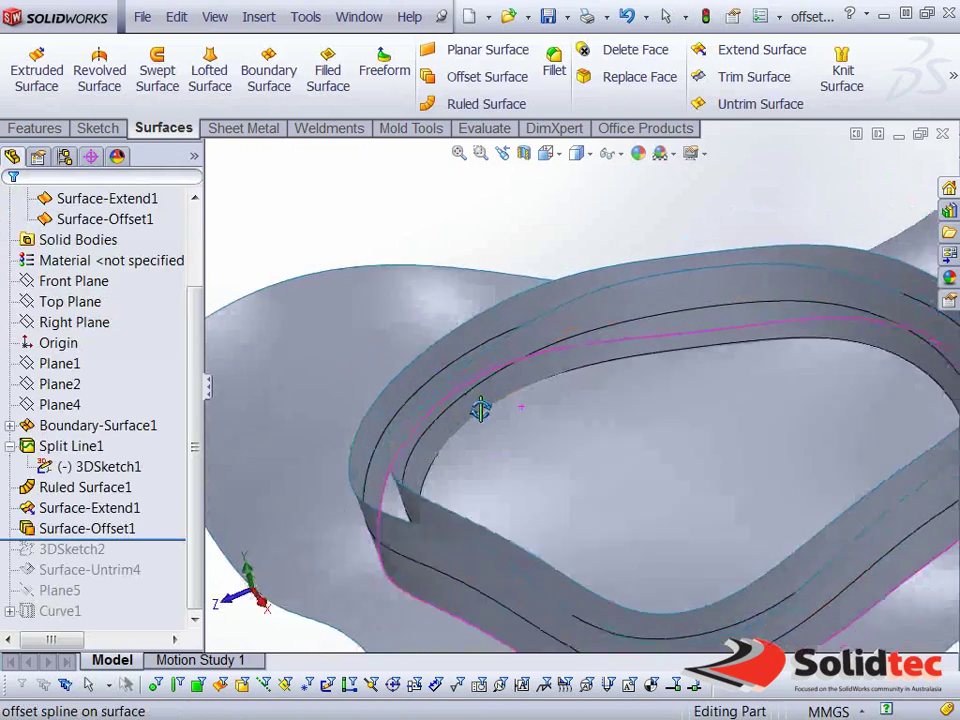
pyautogui.click(540, 446)
pyautogui.scroll(1, 540, 446)
pyautogui.scroll(4, 591, 536)
pyautogui.scroll(2, 610, 500)
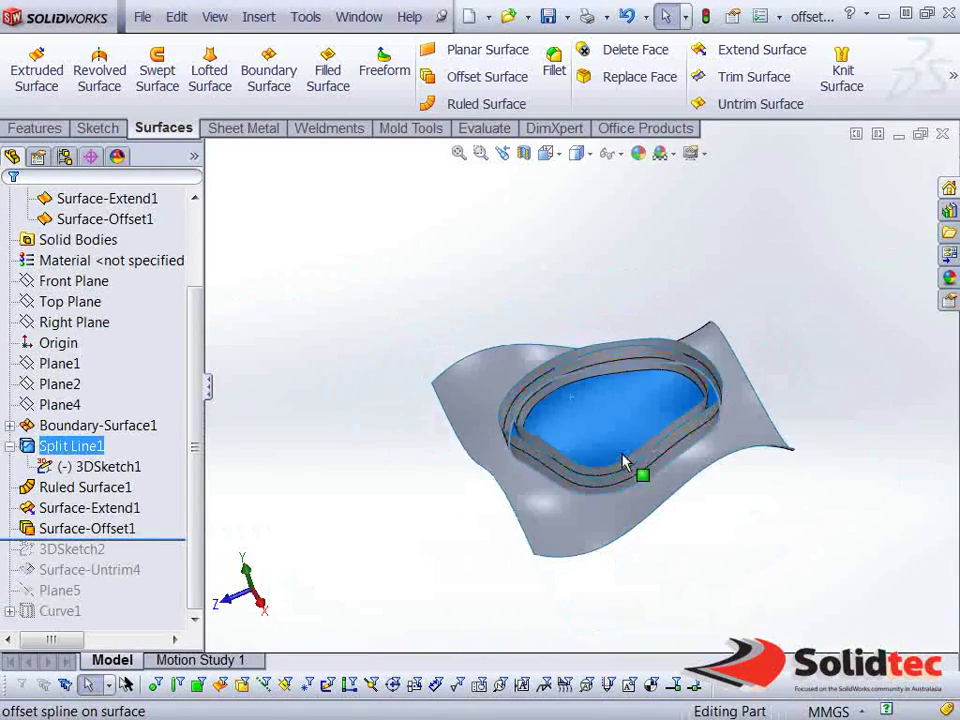
pyautogui.scroll(-3, 544, 437)
pyautogui.moveTo(622, 462)
pyautogui.mouseDown(button='middle')
pyautogui.moveTo(544, 437)
pyautogui.moveTo(673, 497)
pyautogui.moveTo(450, 557)
pyautogui.mouseUp(button='middle')
pyautogui.click(212, 577)
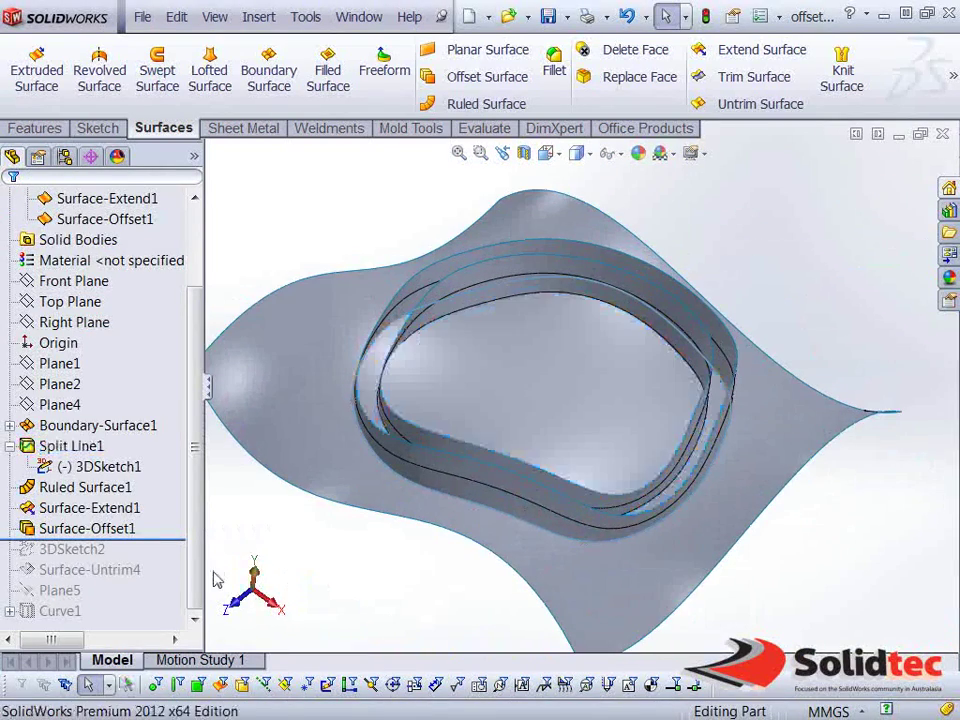
# Roll the history forward past 3DSketch2 and bring up its options.
pyautogui.moveTo(189, 539); pyautogui.dragTo(171, 556)
pyautogui.click(92, 550)
pyautogui.rightClick(92, 552)
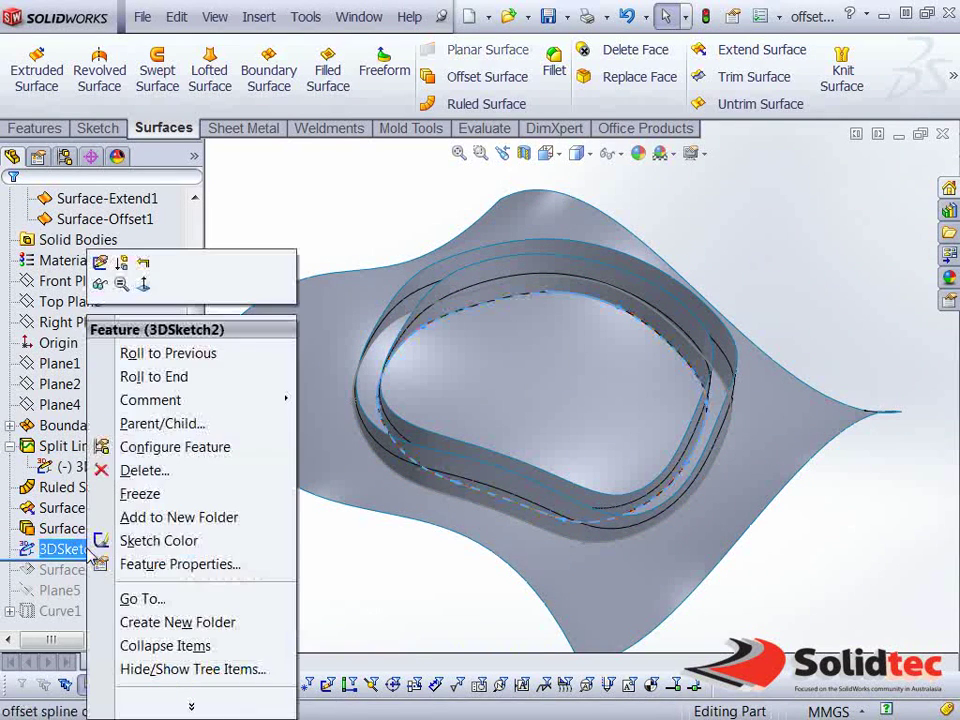
# Edit 3DSketch2, preview Convert Entities > Intersection Curve, then exit the sketch.
pyautogui.click(100, 262)
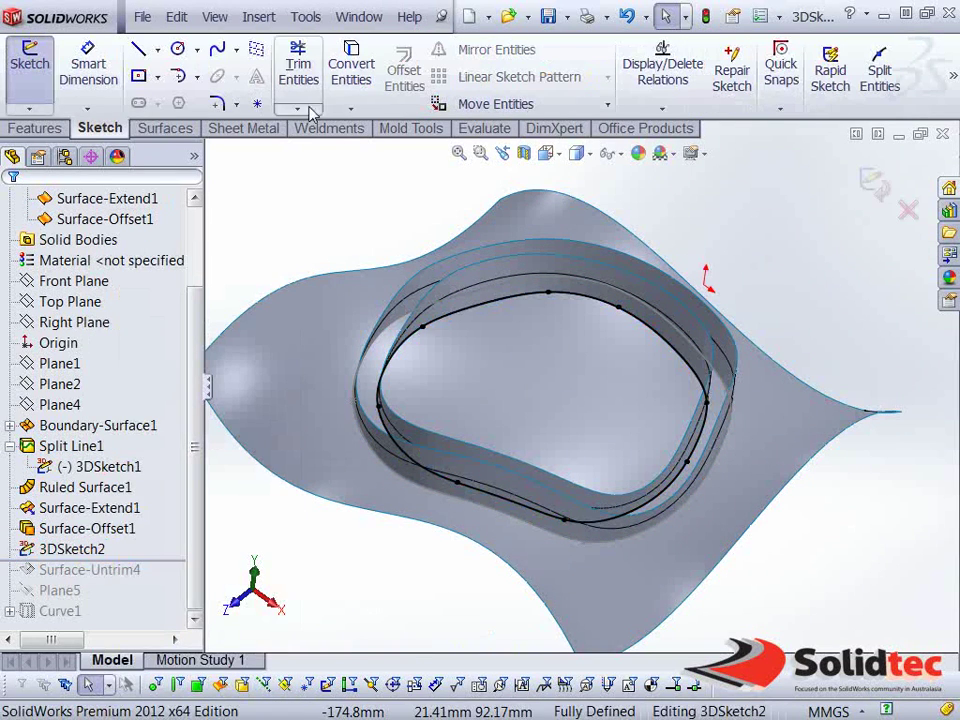
pyautogui.click(350, 109)
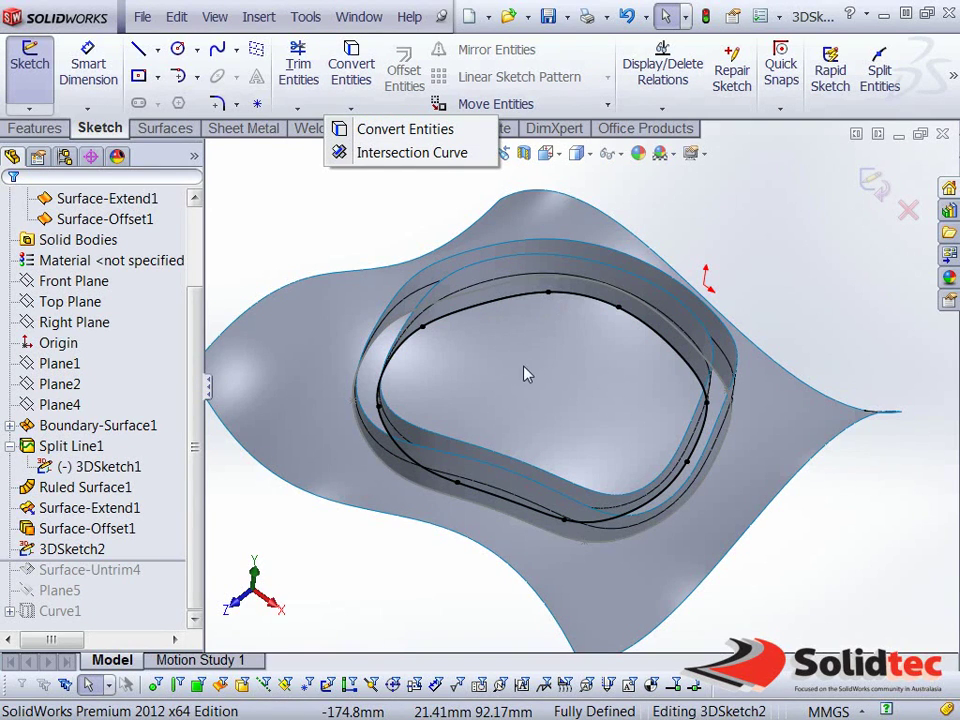
pyautogui.click(380, 153)
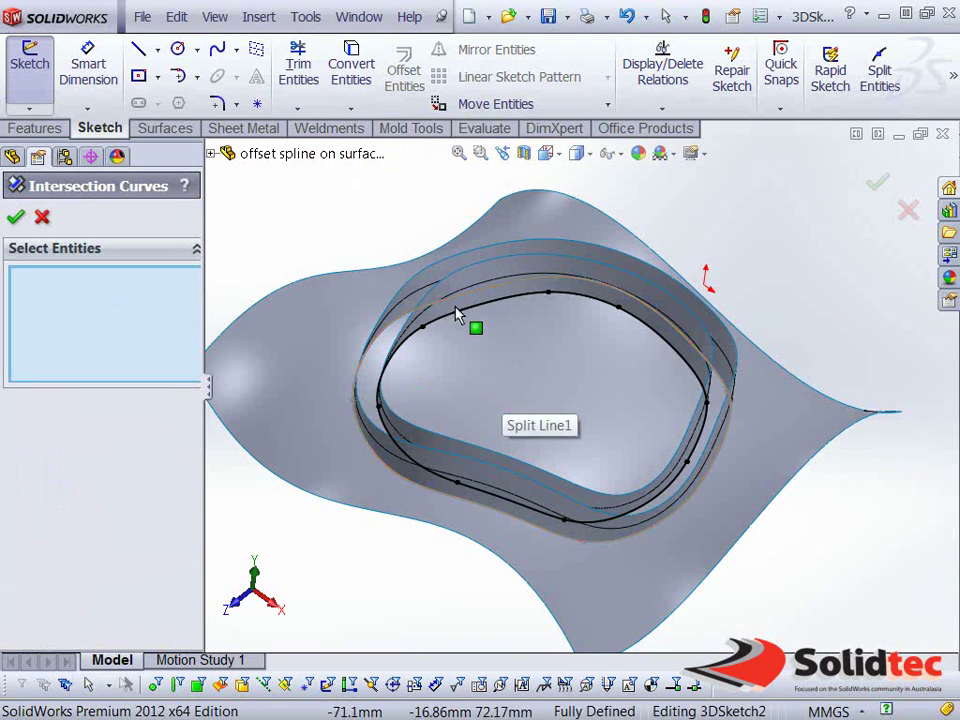
pyautogui.press('Escape')
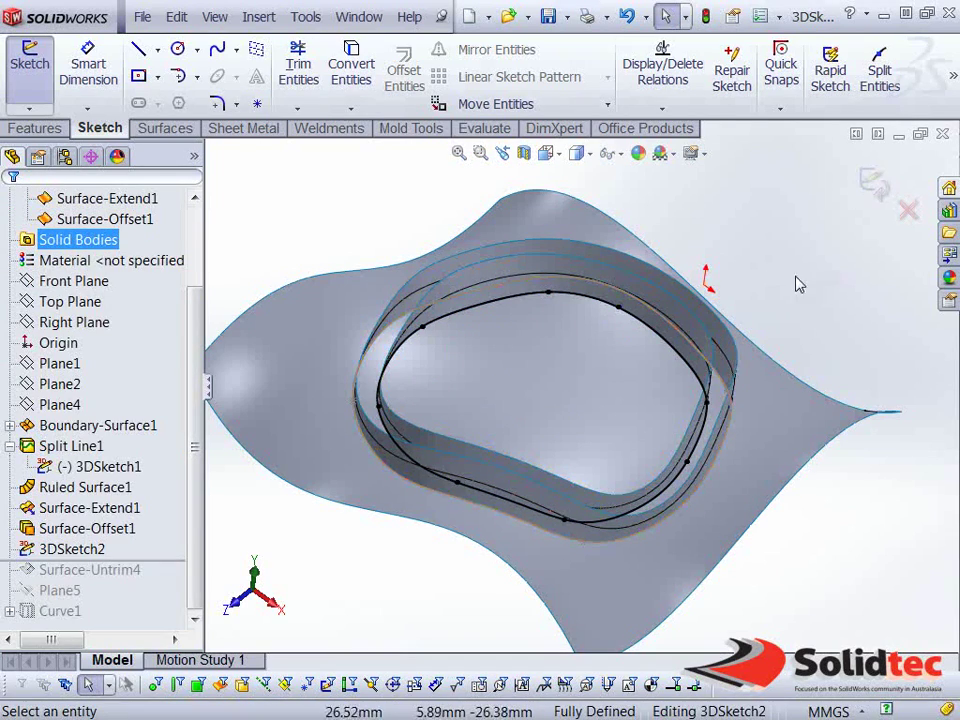
pyautogui.click(30, 60)
# Hide the Surface-Extend1 and Surface-Offset1 bodies and view the model from above.
pyautogui.click(107, 198)
pyautogui.keyDown('ctrl'); pyautogui.click(90, 219); pyautogui.keyUp('ctrl')
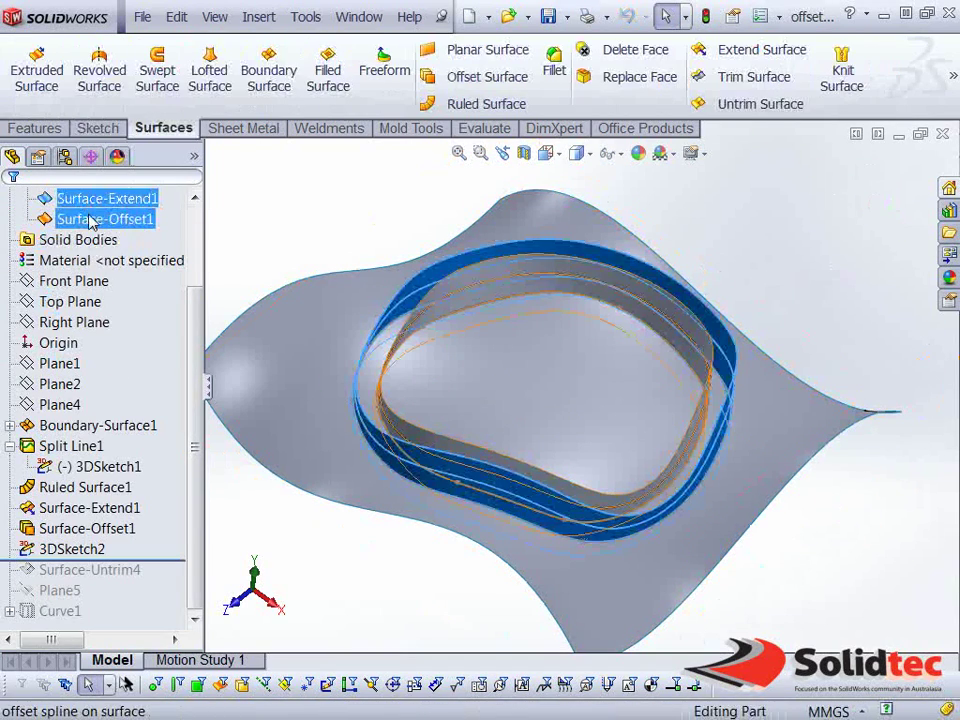
pyautogui.rightClick(90, 219)
pyautogui.click(94, 193)
pyautogui.moveTo(274, 186)
pyautogui.mouseDown(button='middle')
pyautogui.moveTo(519, 402)
pyautogui.moveTo(441, 565)
pyautogui.mouseUp(button='middle')
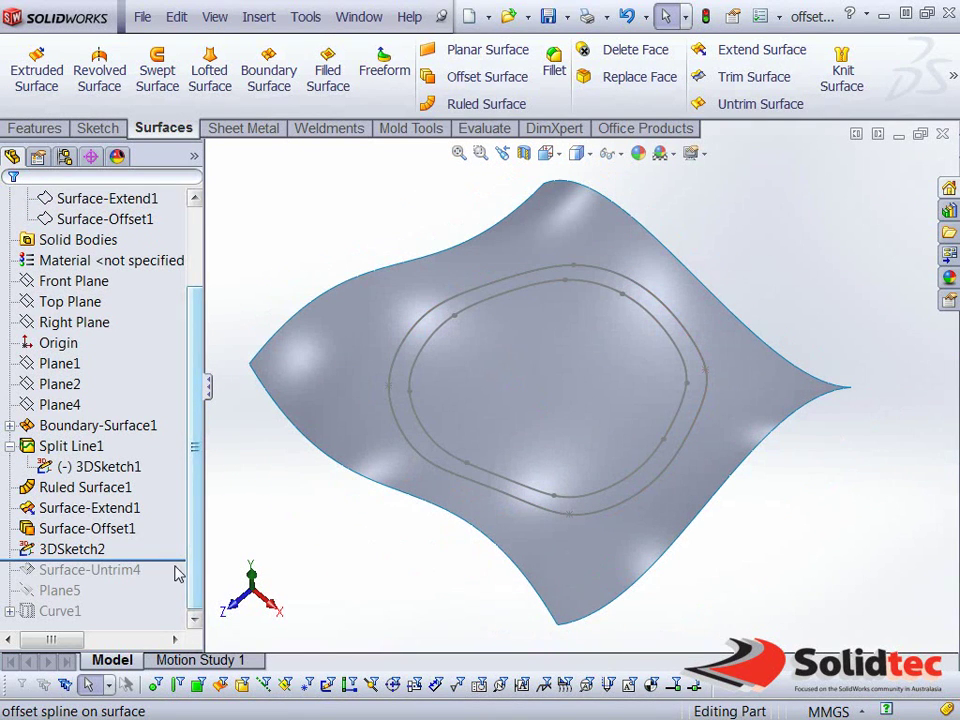
# Roll forward to include Surface-Untrim4 and Plane5, and inspect them.
pyautogui.moveTo(178, 572); pyautogui.dragTo(172, 603)
pyautogui.click(393, 563)
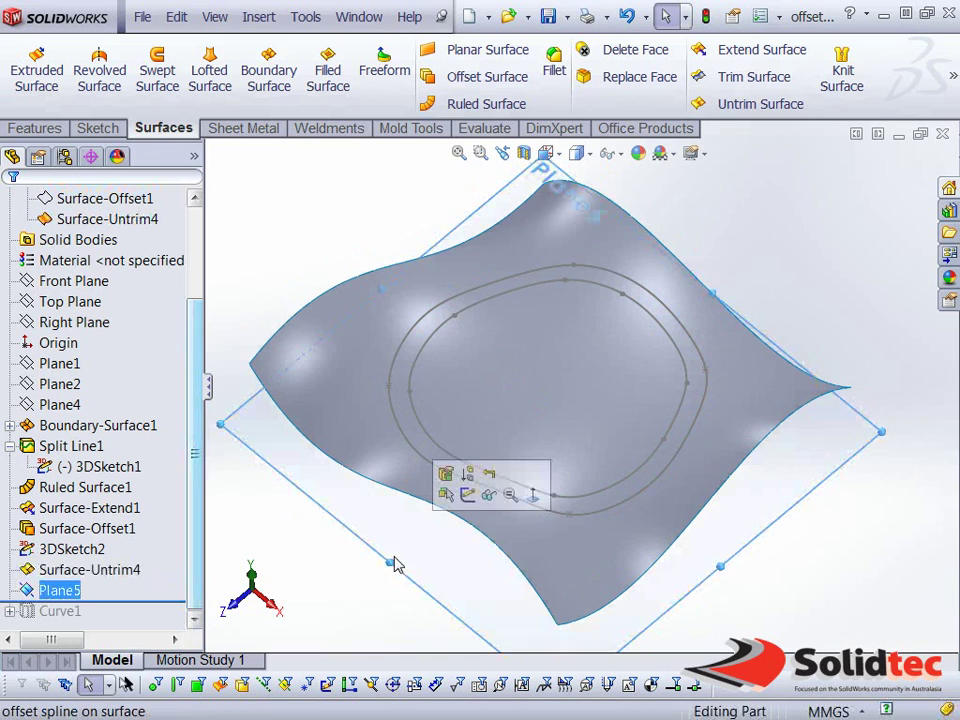
pyautogui.moveTo(393, 563)
pyautogui.mouseDown(button='middle')
pyautogui.moveTo(570, 536)
pyautogui.moveTo(579, 546)
pyautogui.moveTo(574, 482)
pyautogui.moveTo(591, 528)
pyautogui.mouseUp(button='middle')
pyautogui.click(789, 580)
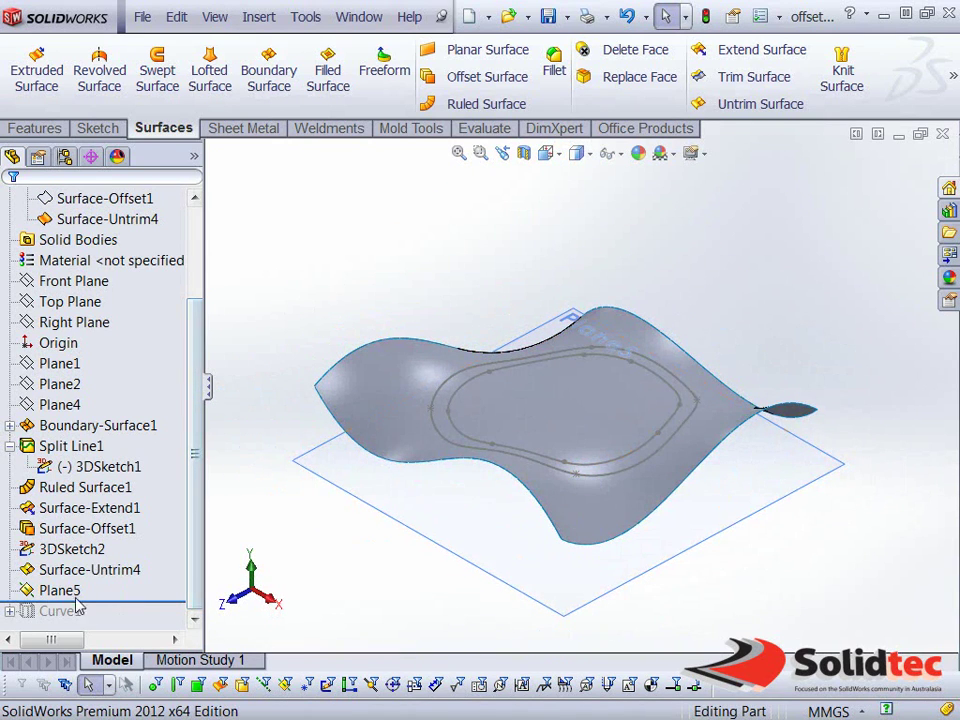
pyautogui.click(463, 418)
# Hide 3DSketch2 and inspect the 3DSketch1 loop against Plane5.
pyautogui.rightClick(451, 432)
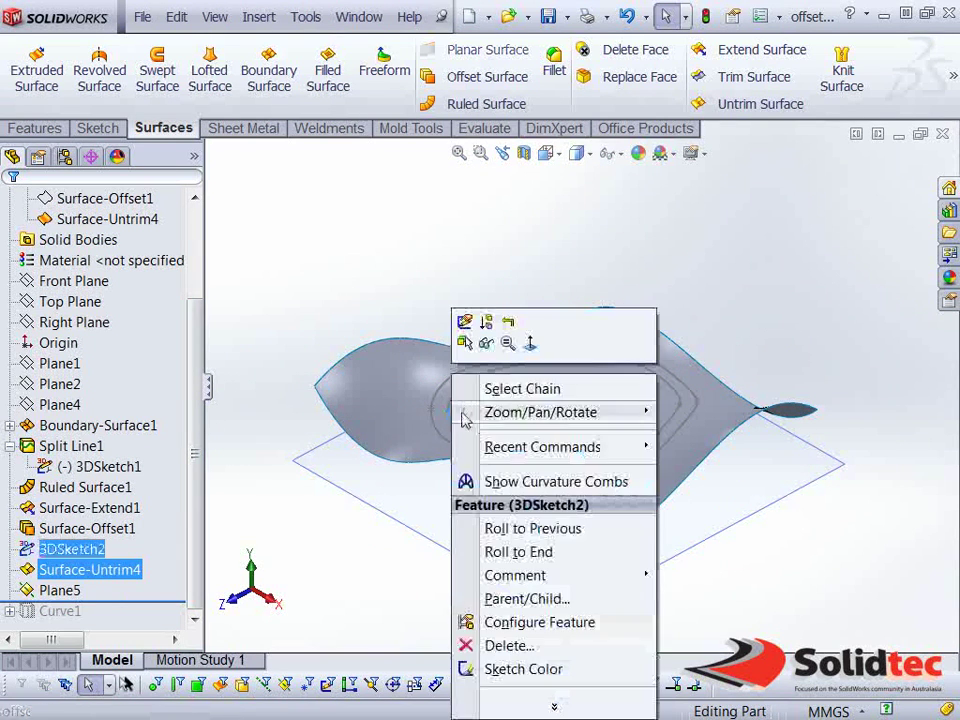
pyautogui.click(489, 343)
pyautogui.click(444, 402)
pyautogui.click(386, 570)
pyautogui.click(505, 555)
pyautogui.moveTo(510, 598); pyautogui.dragTo(374, 607, button='middle')
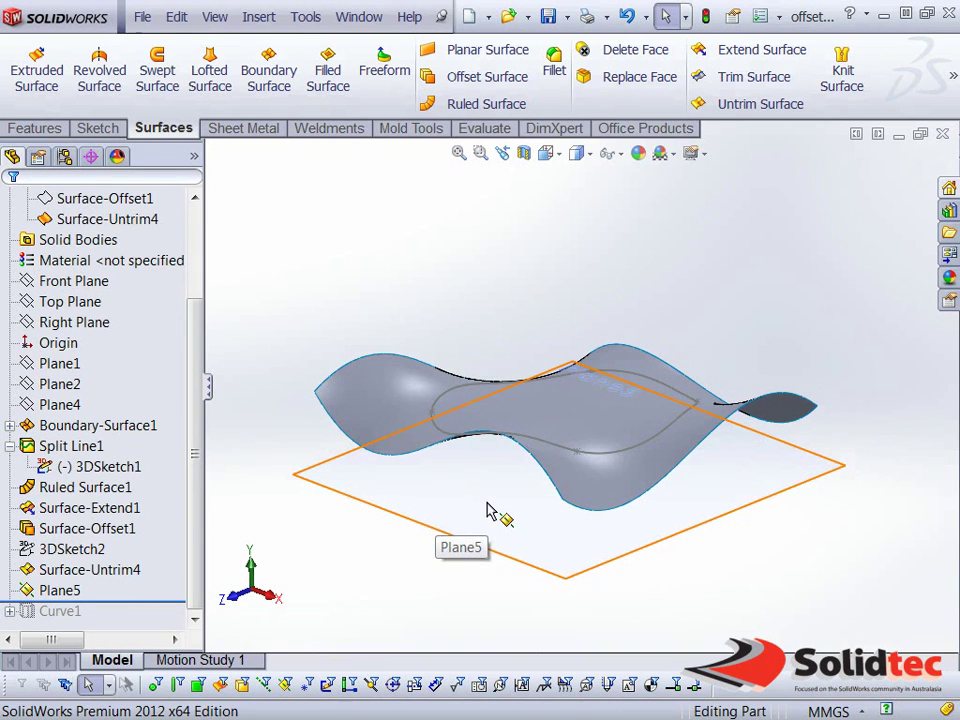
pyautogui.click(482, 418)
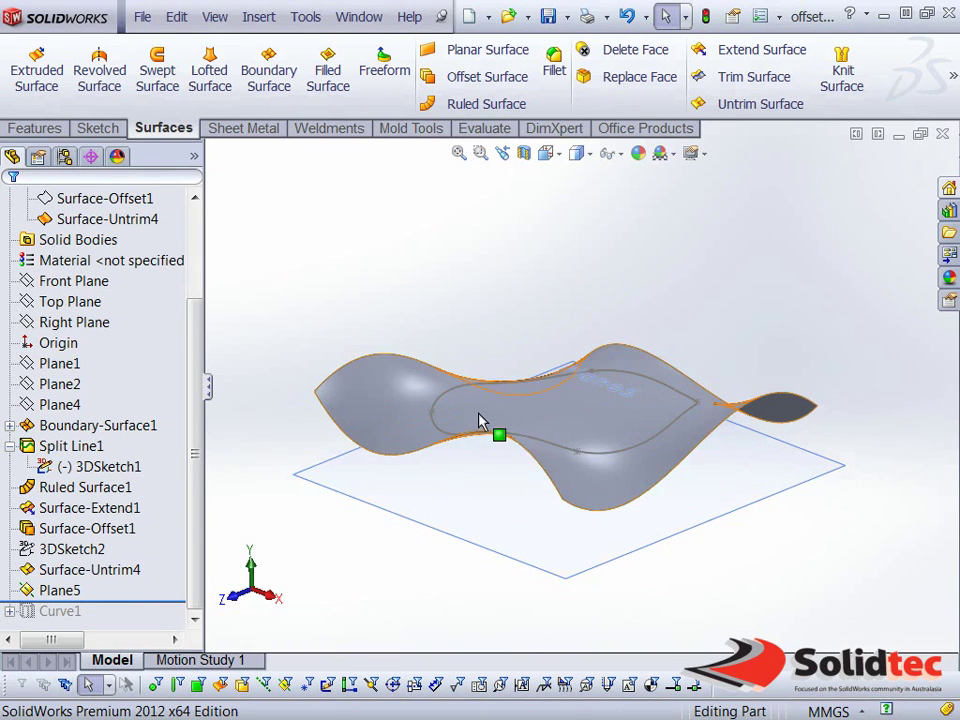
# Reveal Sketch6 under Curve1, then roll back so Curve1 stays suppressed.
pyautogui.moveTo(157, 607); pyautogui.dragTo(55, 627)
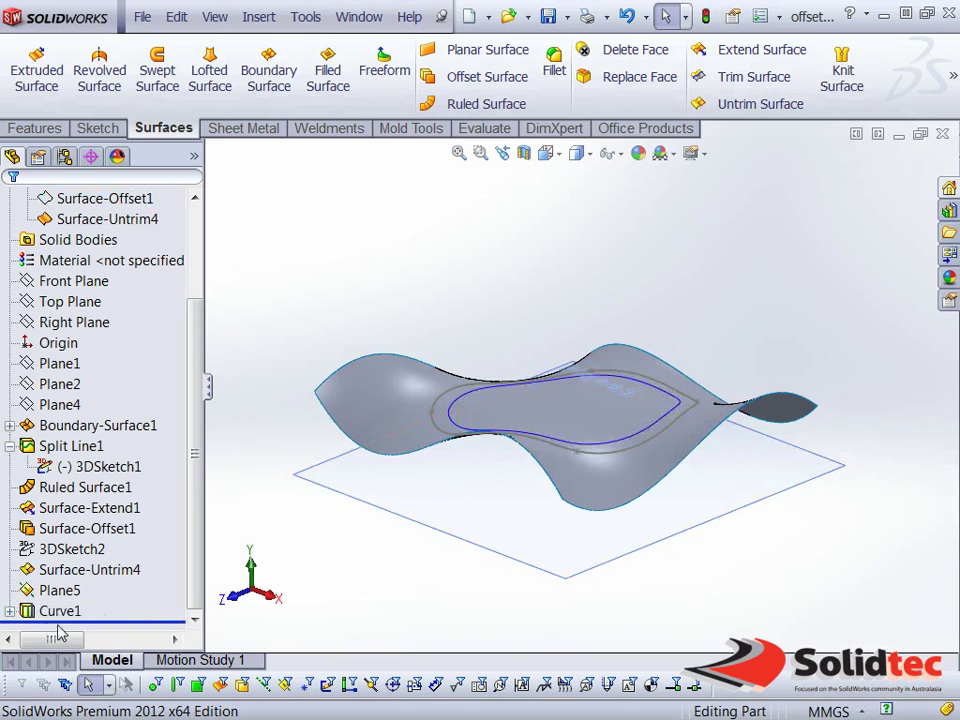
pyautogui.click(9, 611)
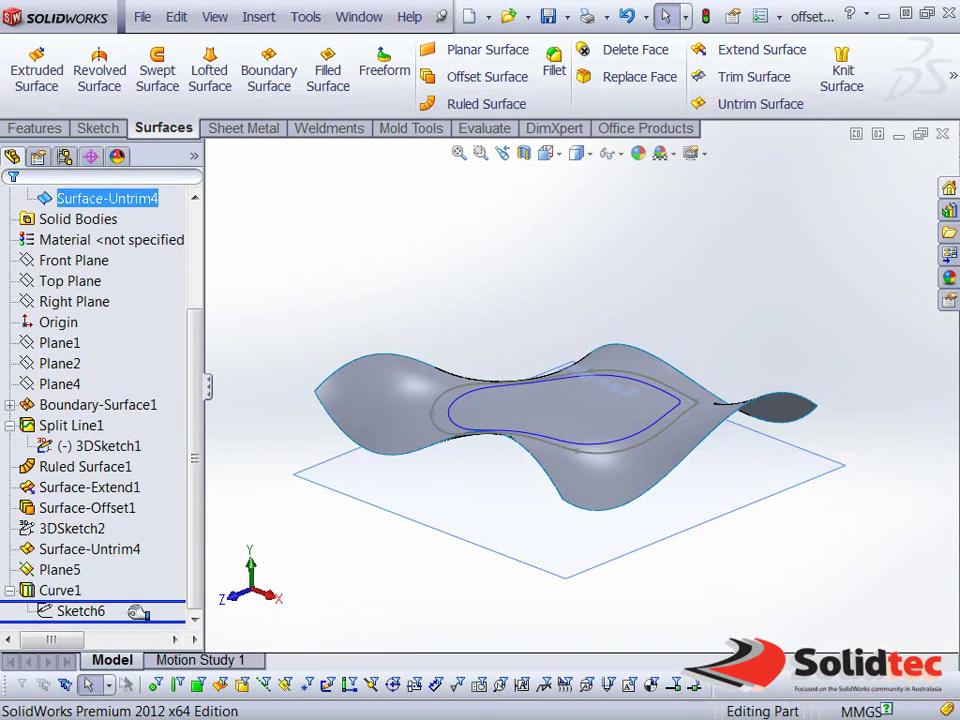
pyautogui.moveTo(140, 620); pyautogui.dragTo(140, 582)
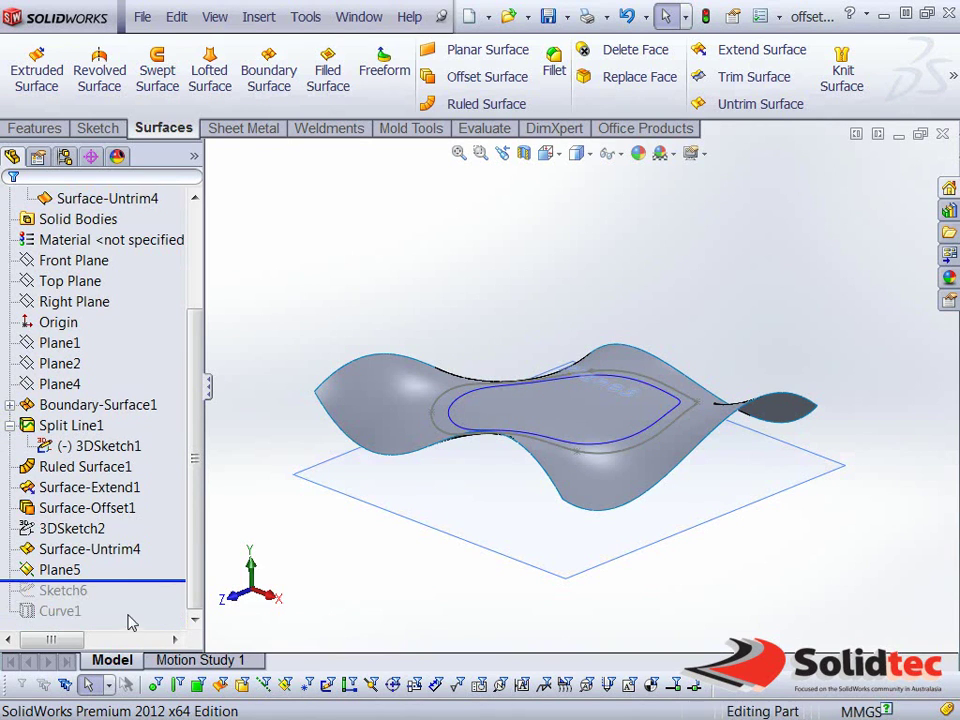
# Show Sketch6's loop on Plane5 and view it Normal To in Edit Sketch, then exit.
pyautogui.rightClick(62, 590)
pyautogui.click(88, 378)
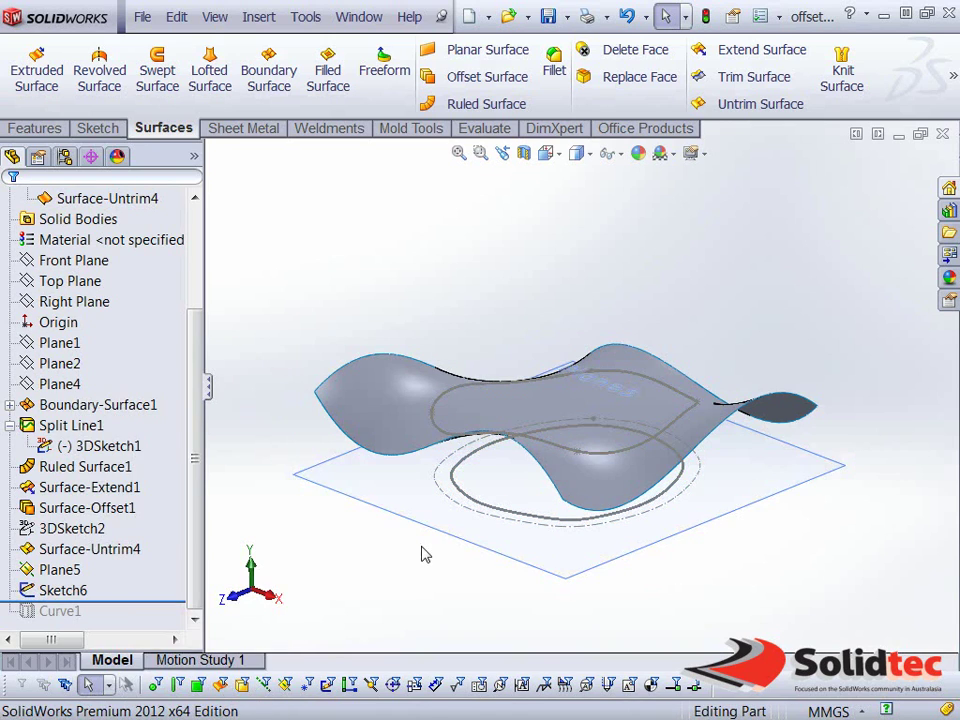
pyautogui.click(437, 413)
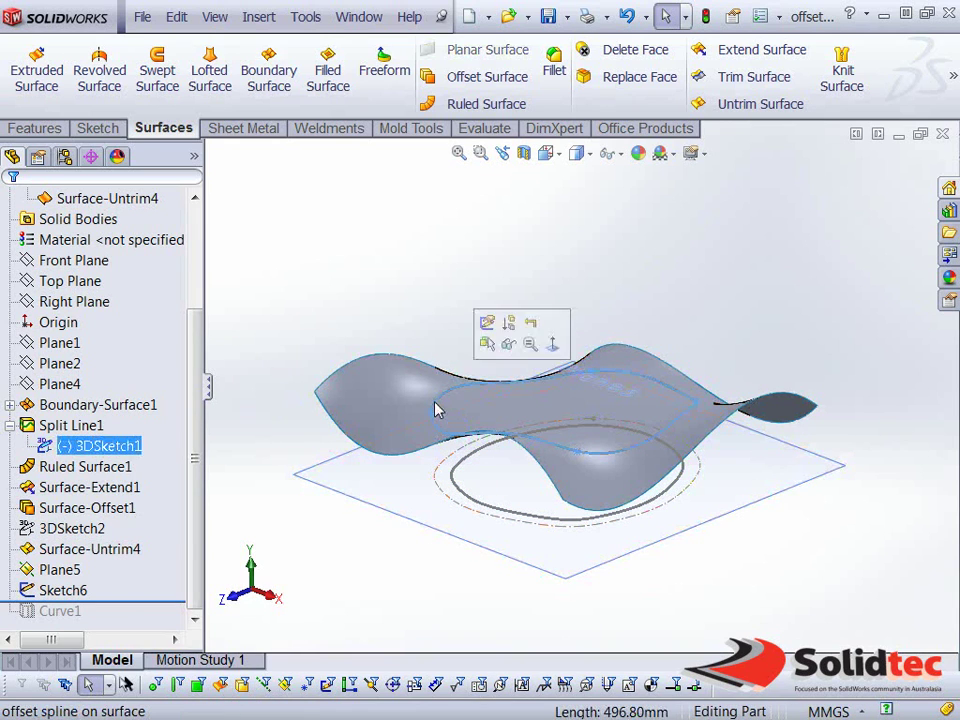
pyautogui.click(435, 519)
pyautogui.click(450, 502)
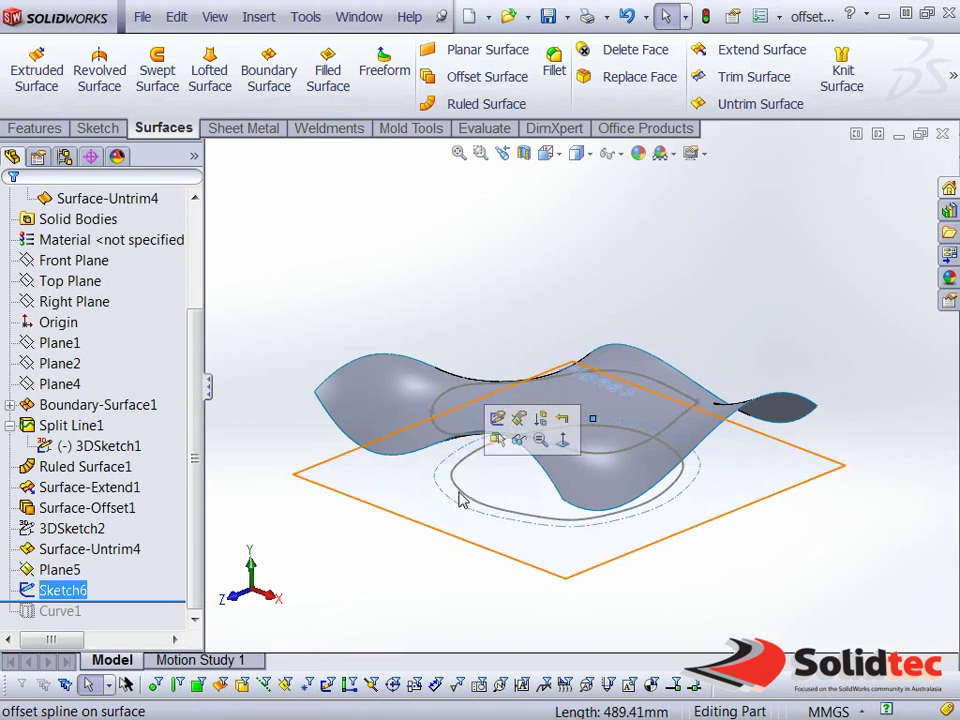
pyautogui.rightClick(459, 490)
pyautogui.click(471, 369)
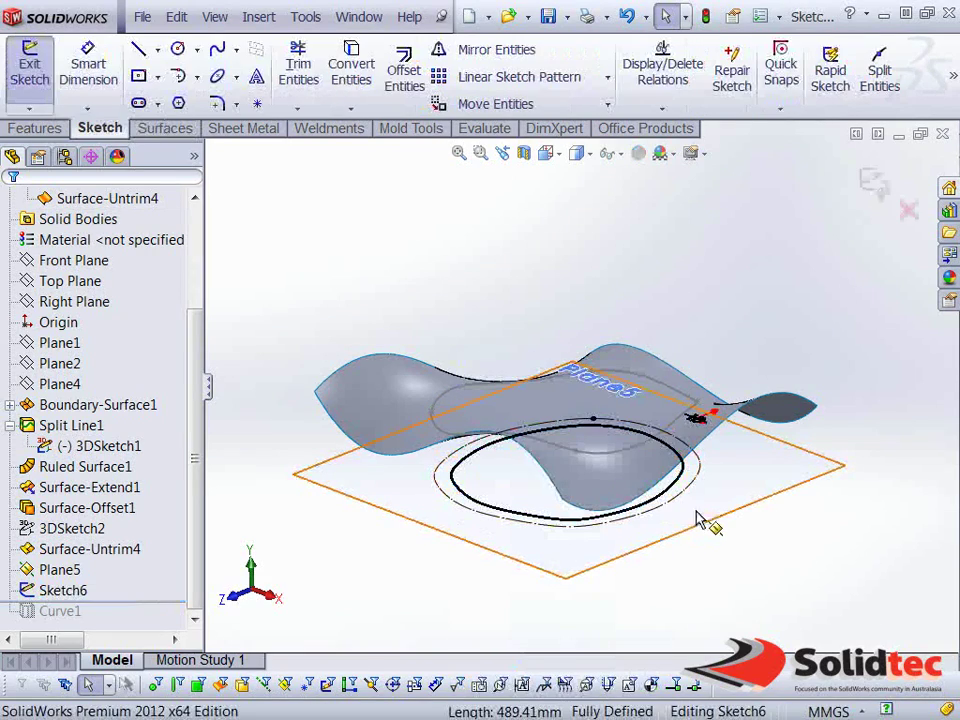
pyautogui.hotkey('ctrl', '8')
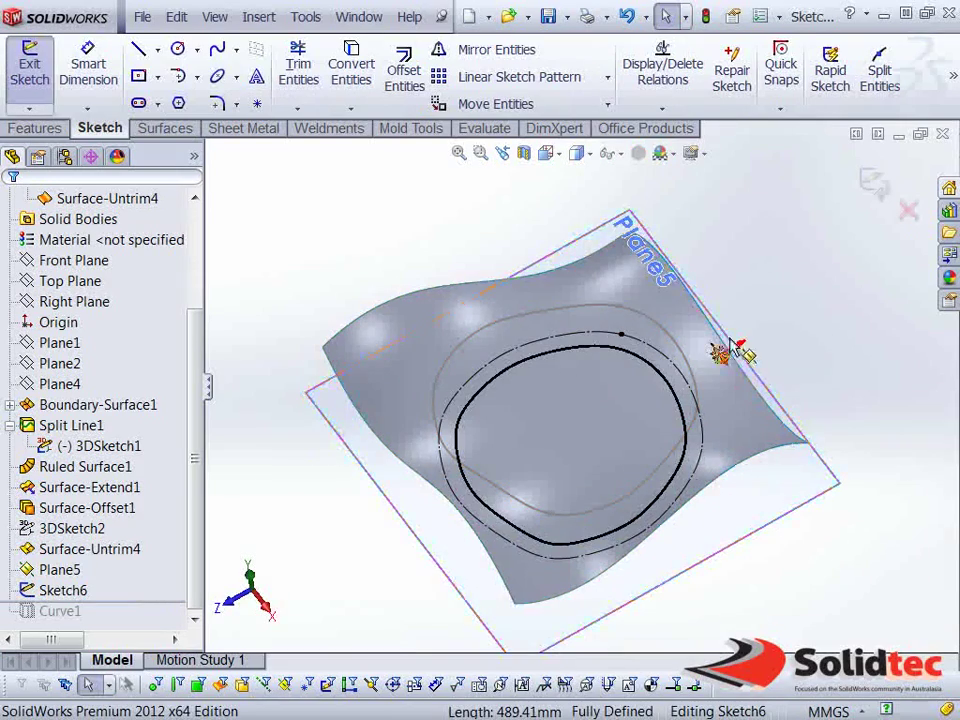
pyautogui.moveTo(769, 549)
pyautogui.mouseDown(button='middle')
pyautogui.moveTo(780, 484)
pyautogui.moveTo(693, 535)
pyautogui.mouseUp(button='middle')
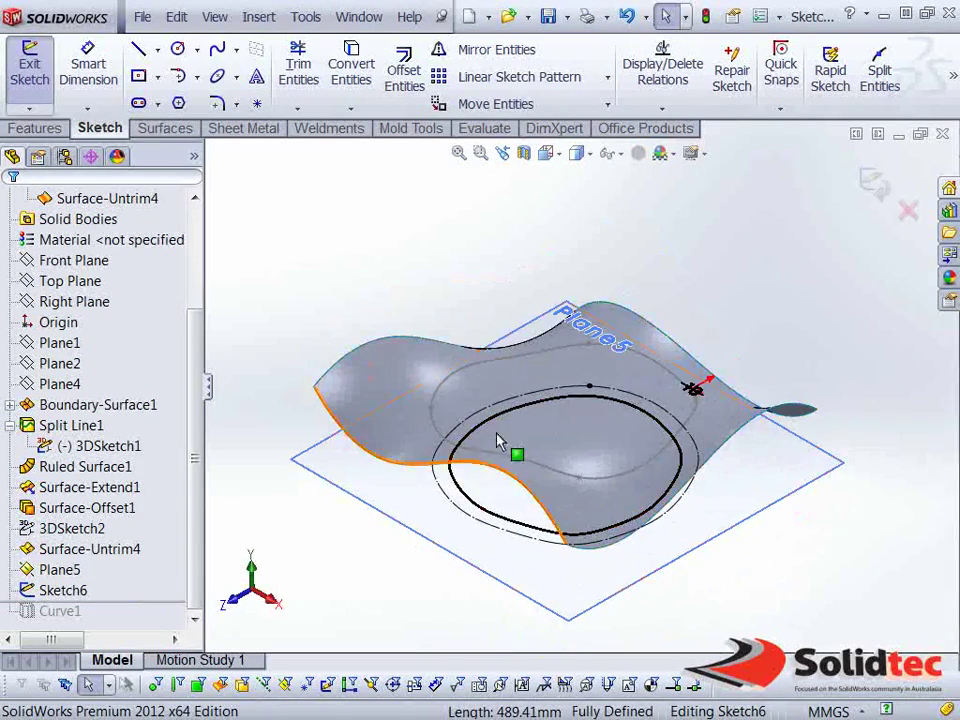
pyautogui.click(918, 220)
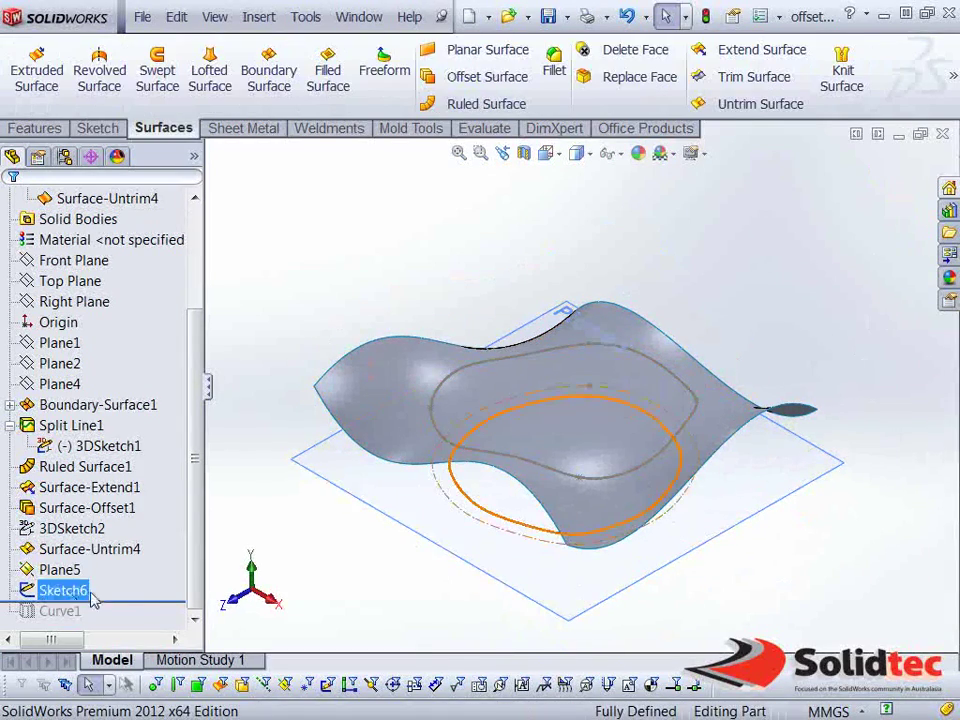
# Roll forward below Curve1 and bring up 3DSketch2's options.
pyautogui.moveTo(115, 603); pyautogui.dragTo(115, 622)
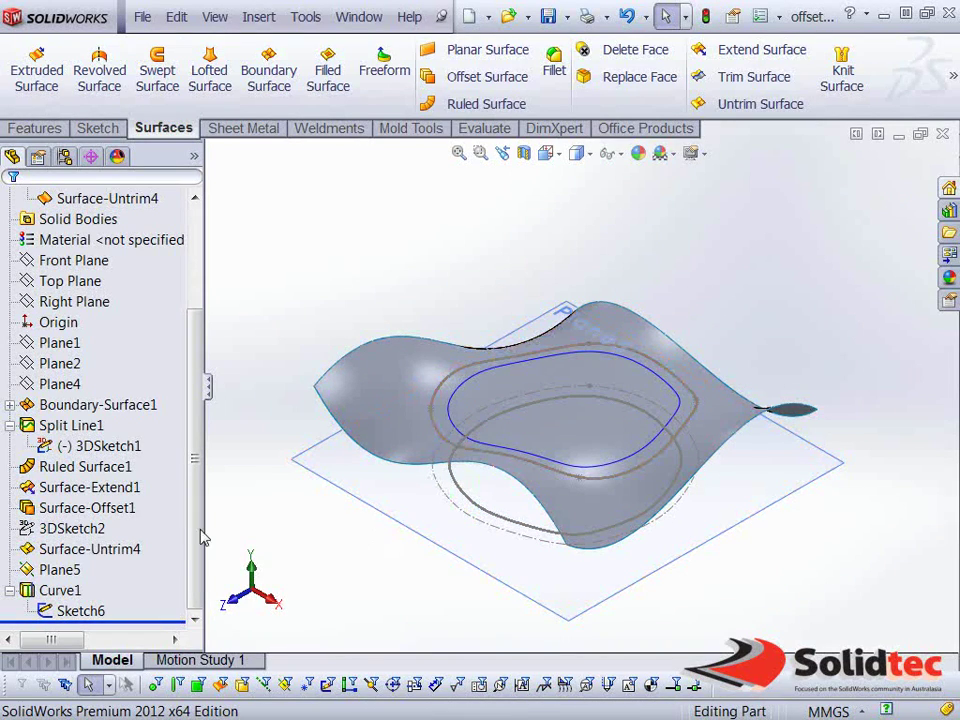
pyautogui.click(65, 528)
pyautogui.rightClick(65, 528)
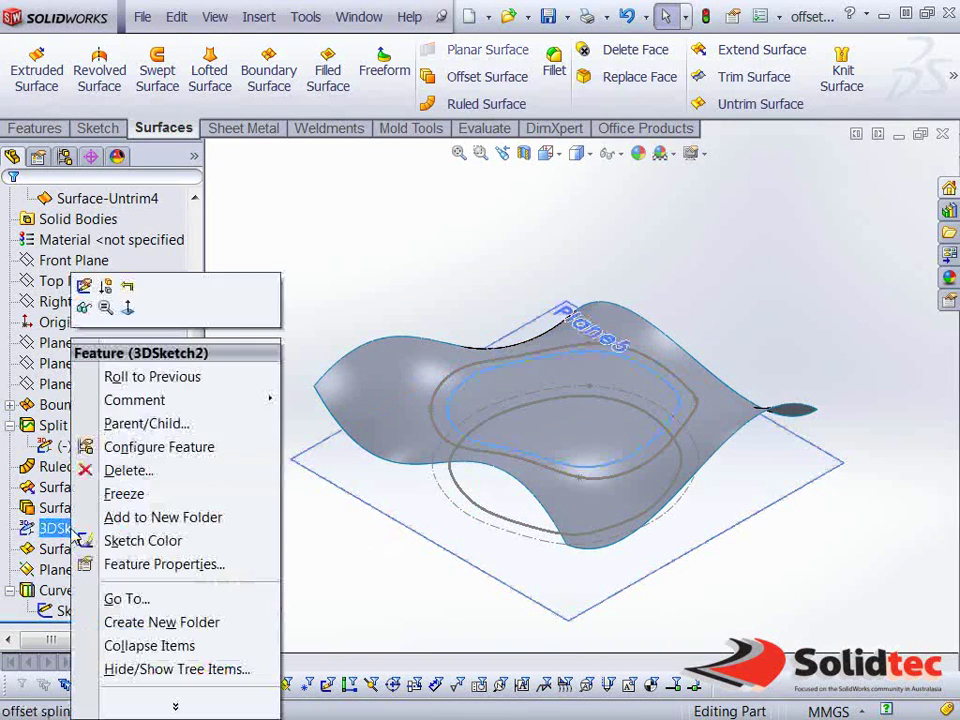
pyautogui.click(83, 309)
pyautogui.press('space')
pyautogui.press('Escape')
pyautogui.rightClick(505, 435)
pyautogui.press('Escape')
pyautogui.press('space')
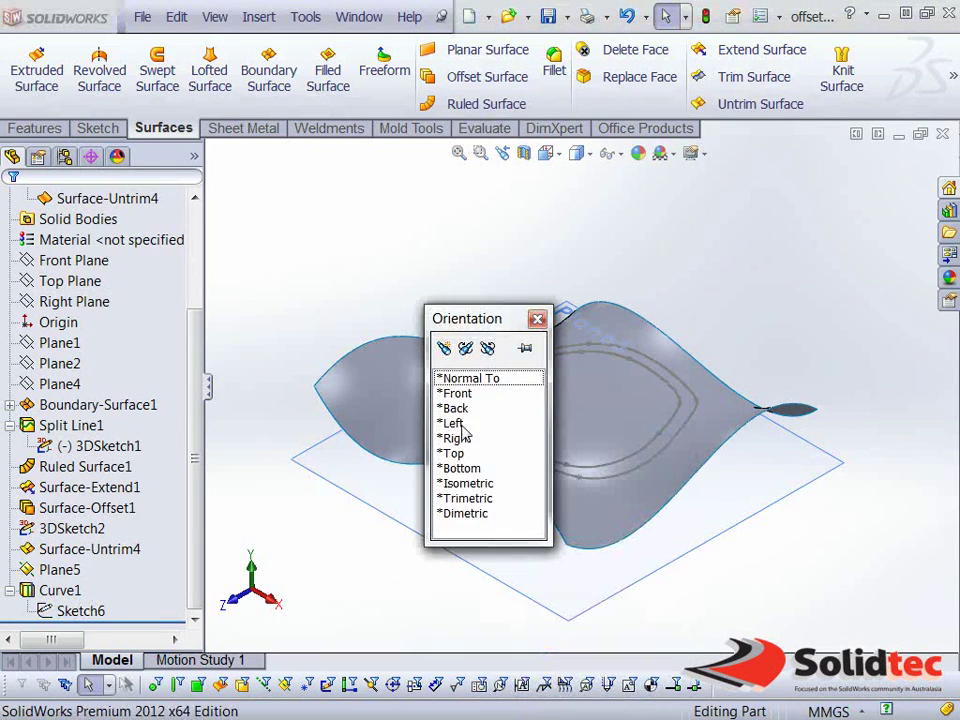
pyautogui.click(456, 453)
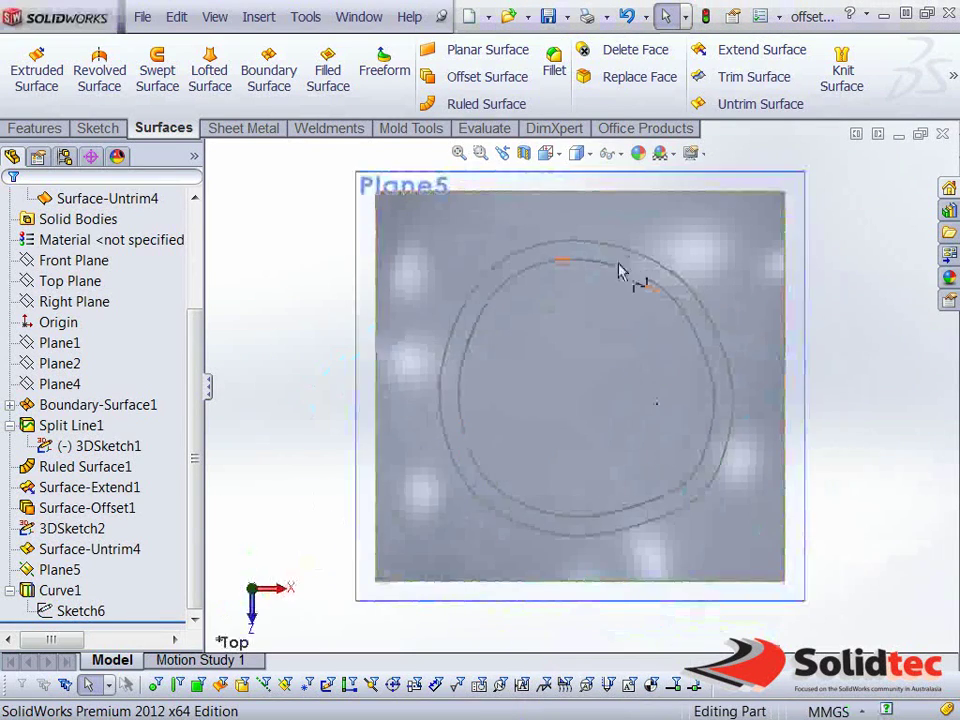
pyautogui.scroll(-4, 621, 272)
pyautogui.scroll(-2, 620, 316)
pyautogui.scroll(-2, 615, 330)
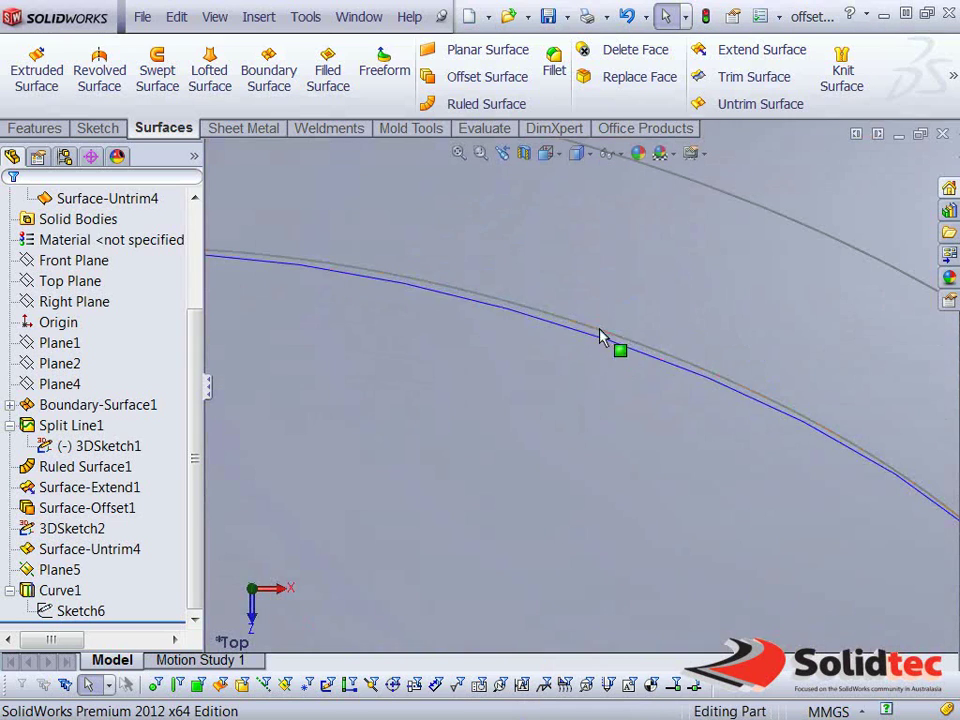
pyautogui.scroll(3, 631, 476)
pyautogui.scroll(2, 650, 545)
pyautogui.scroll(2, 660, 578)
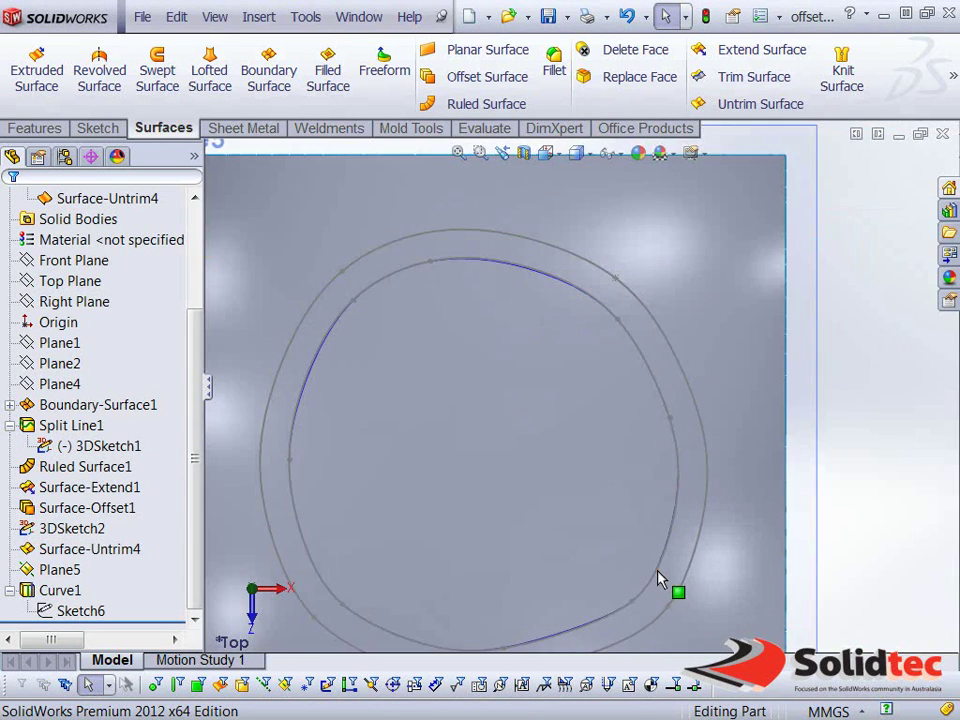
pyautogui.scroll(-1, 660, 570)
pyautogui.scroll(2, 660, 562)
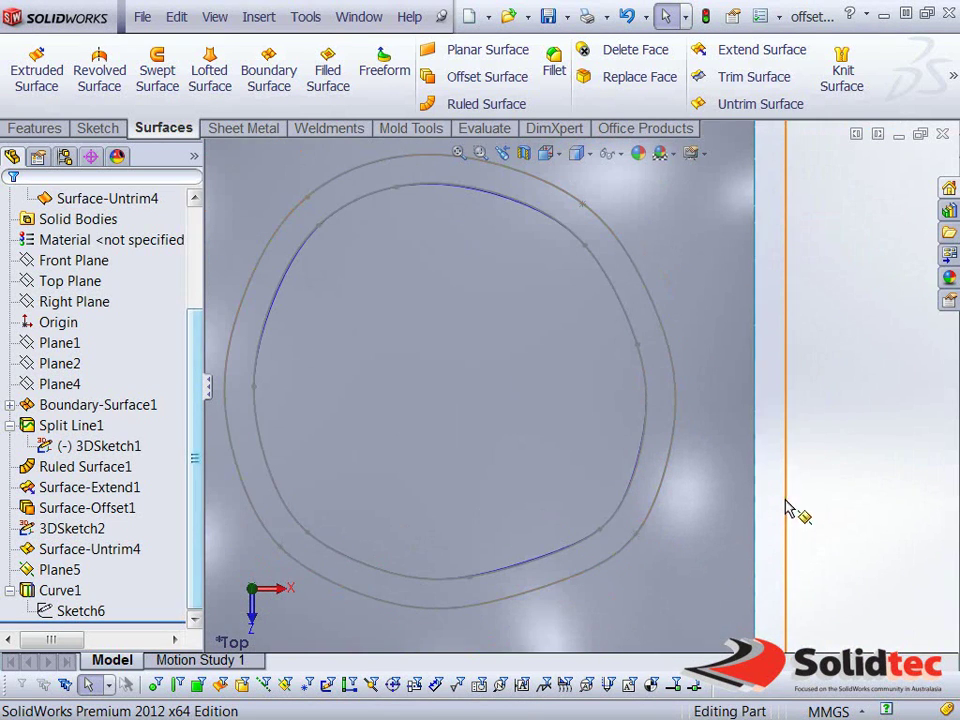
pyautogui.click(760, 515)
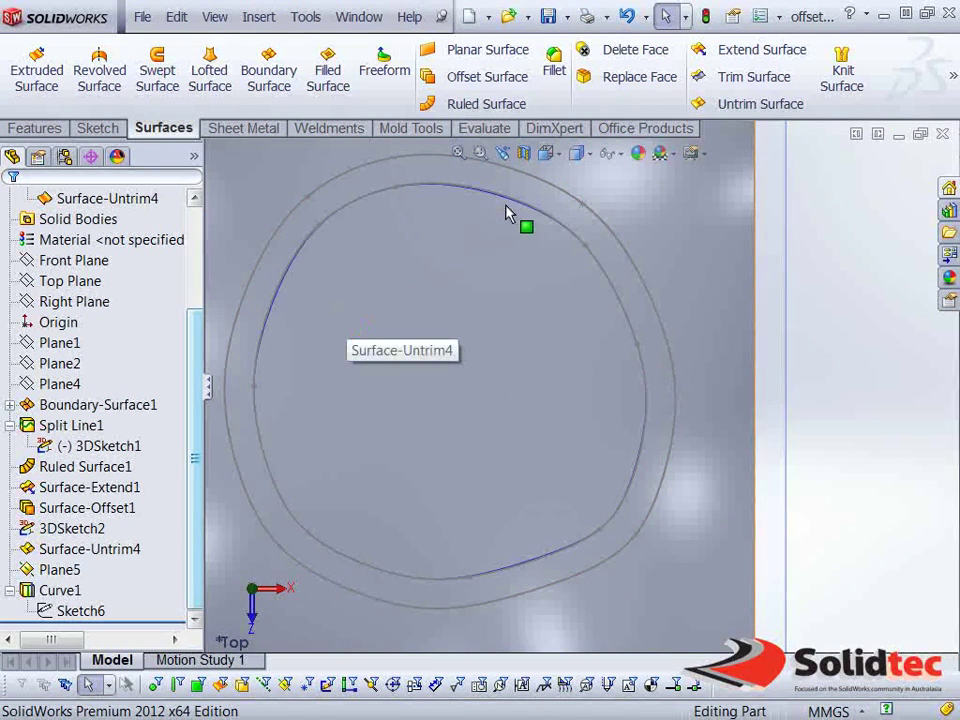
pyautogui.scroll(-2, 508, 208)
pyautogui.scroll(-2, 508, 208)
pyautogui.scroll(-2, 520, 240)
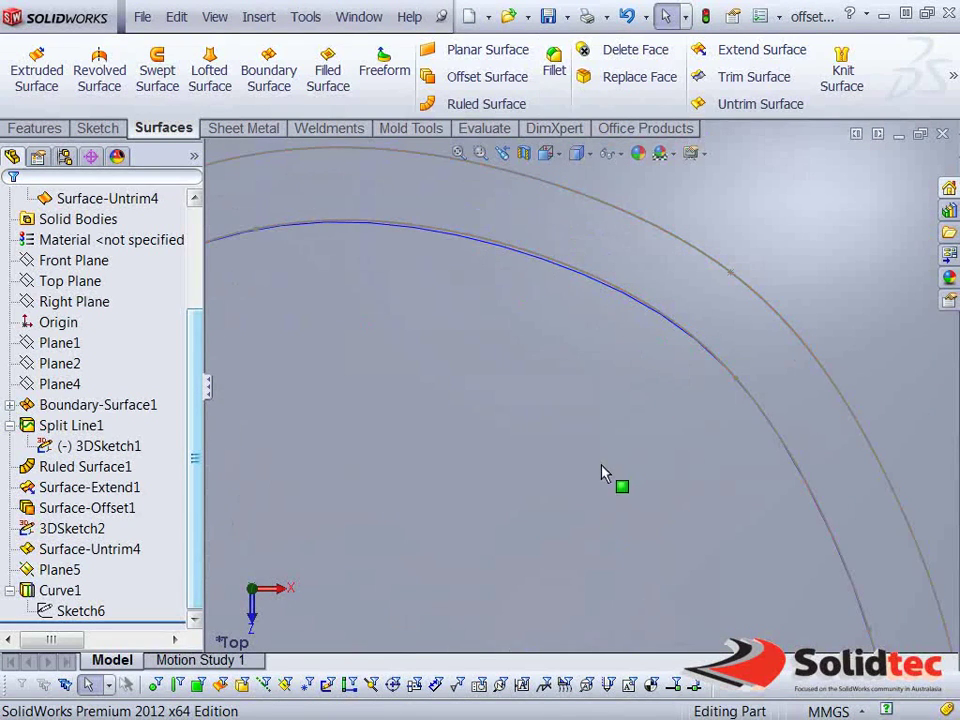
pyautogui.scroll(3, 600, 478)
pyautogui.scroll(3, 602, 520)
pyautogui.moveTo(574, 574)
pyautogui.mouseDown(button='middle')
pyautogui.moveTo(588, 348)
pyautogui.moveTo(544, 403)
pyautogui.moveTo(508, 364)
pyautogui.moveTo(497, 392)
pyautogui.mouseUp(button='middle')
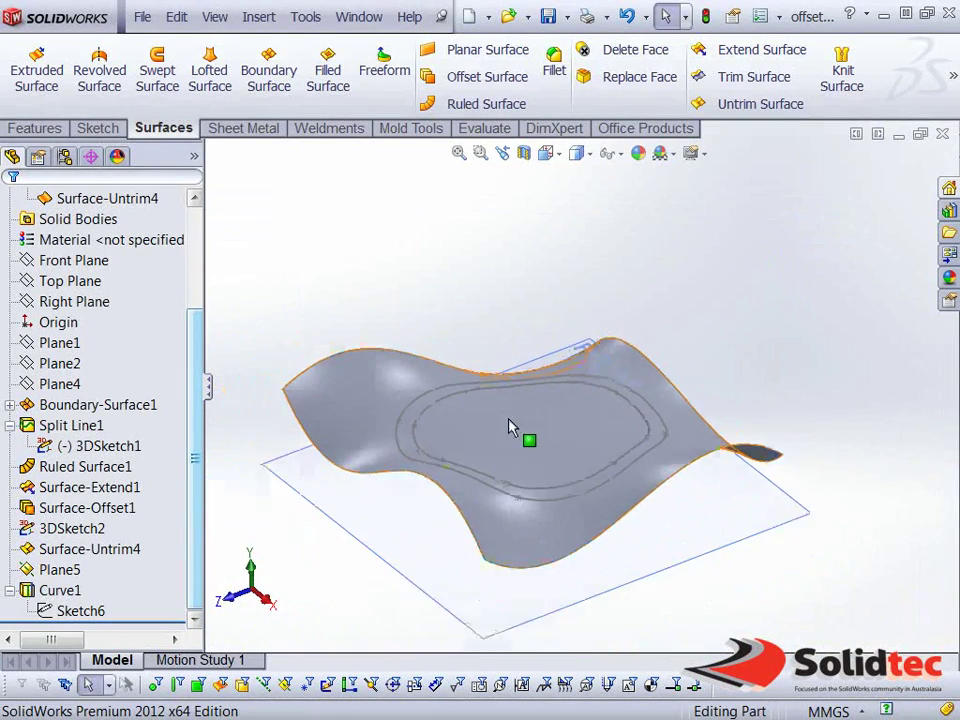
pyautogui.scroll(2, 577, 400)
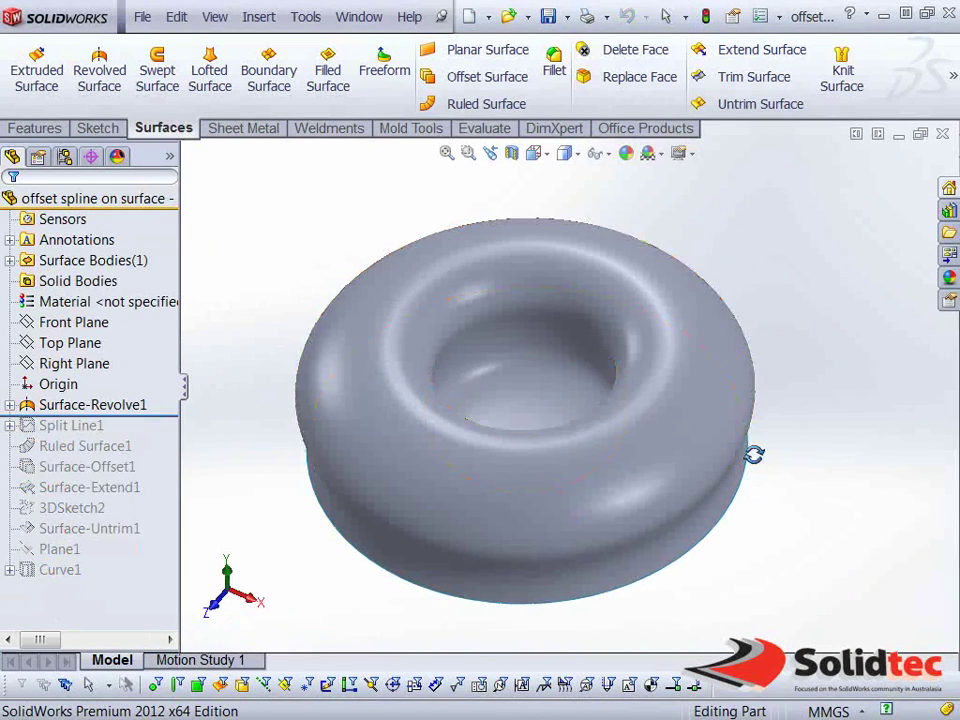
# Cut the torus with a Front Plane section view and orbit to see its hollow profile.
pyautogui.moveTo(754, 455); pyautogui.dragTo(777, 442, button='middle')
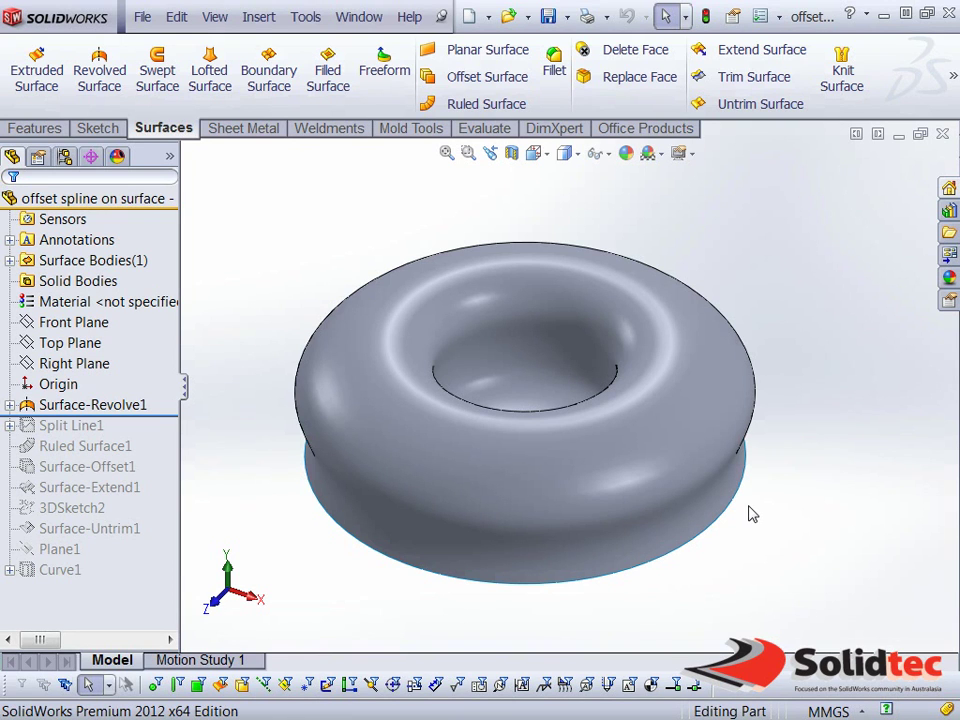
pyautogui.click(533, 153)
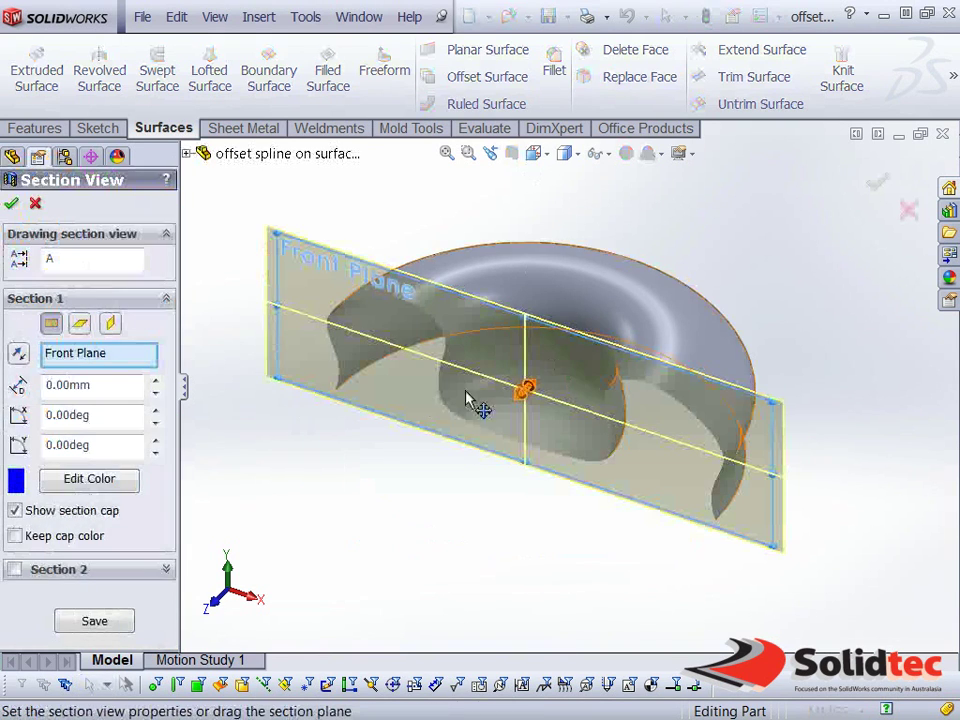
pyautogui.click(10, 204)
pyautogui.moveTo(579, 443)
pyautogui.mouseDown(button='middle')
pyautogui.moveTo(620, 386)
pyautogui.moveTo(354, 336)
pyautogui.mouseUp(button='middle')
pyautogui.scroll(-3, 514, 381)
pyautogui.scroll(2, 506, 497)
pyautogui.moveTo(688, 604); pyautogui.dragTo(155, 452, button='middle')
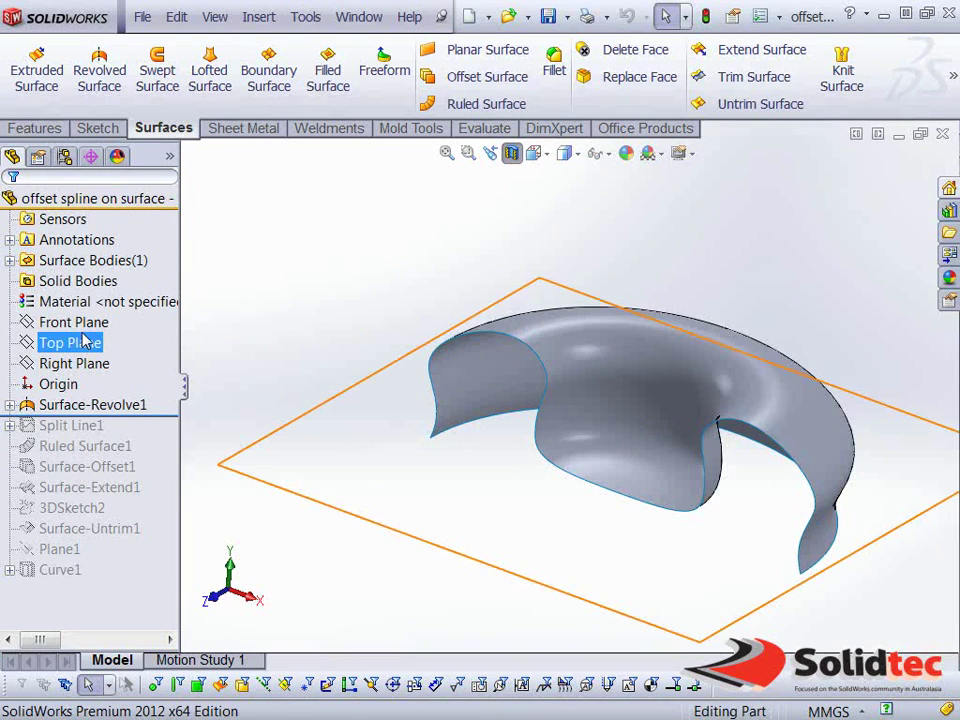
# Orbit the cut torus side-on, then remove the section and fit the whole torus.
pyautogui.click(70, 343)
pyautogui.moveTo(520, 420)
pyautogui.mouseDown(button='middle')
pyautogui.moveTo(690, 440)
pyautogui.moveTo(548, 493)
pyautogui.mouseUp(button='middle')
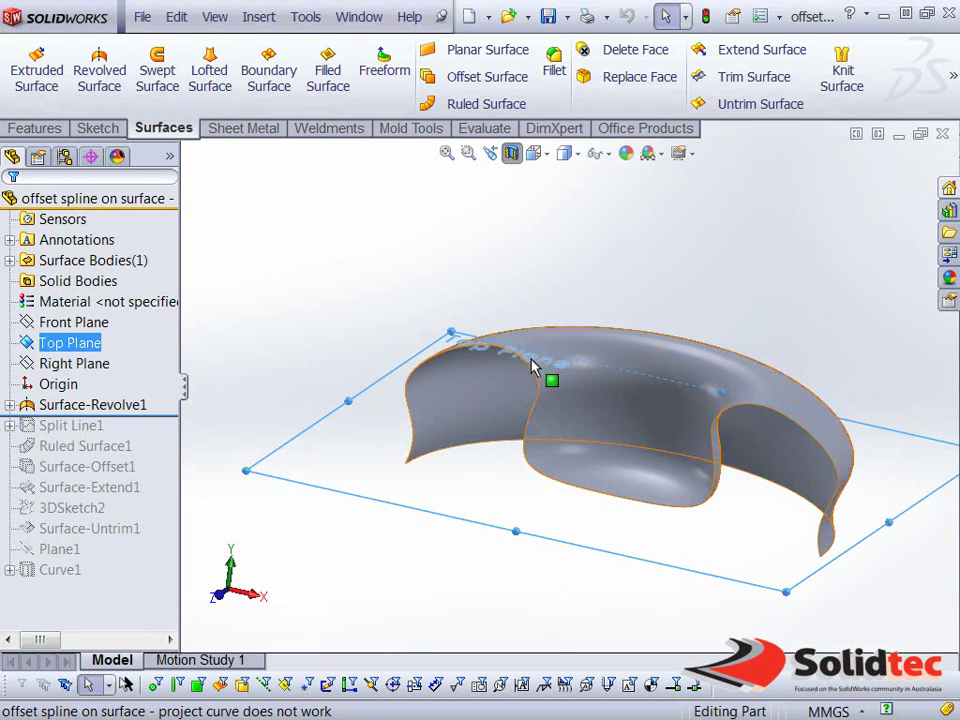
pyautogui.moveTo(521, 467); pyautogui.dragTo(549, 496, button='middle')
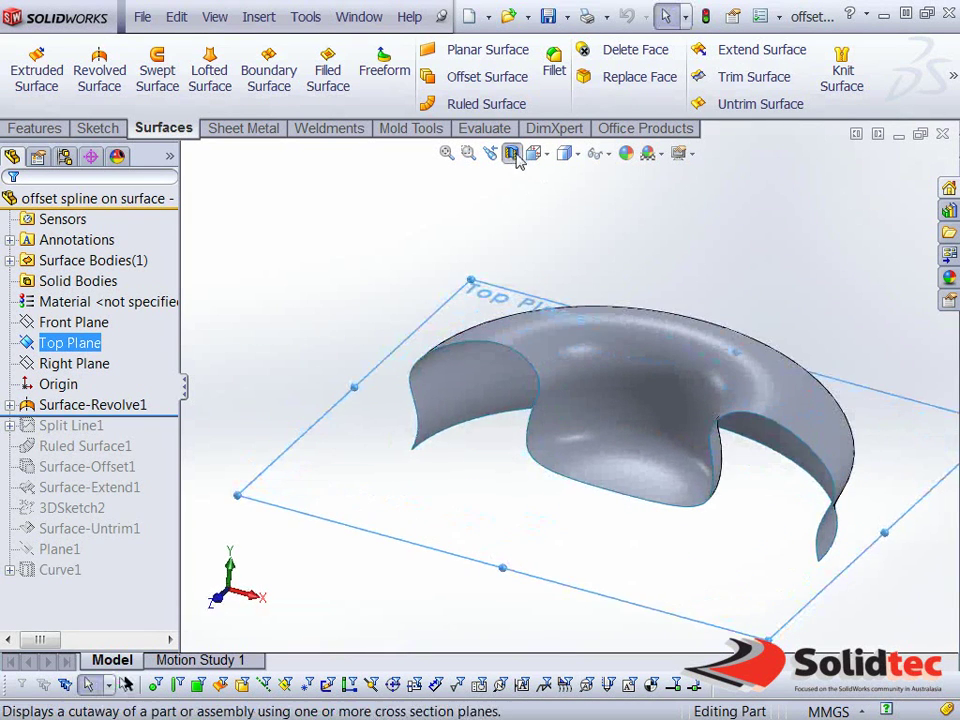
pyautogui.click(512, 153)
pyautogui.press('f')
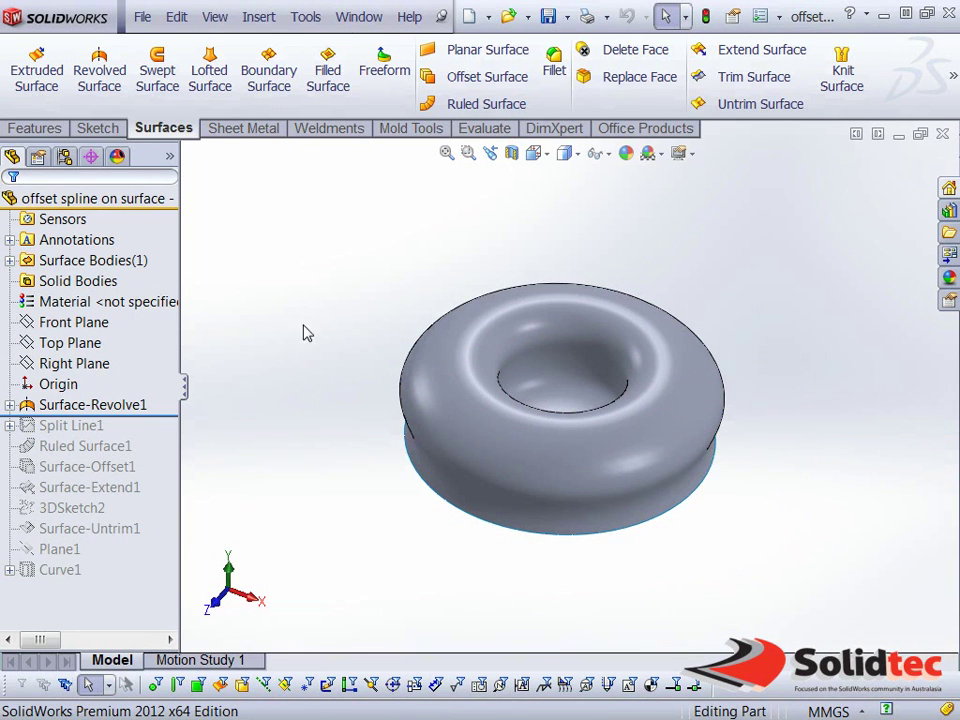
# Restore Split Line1 and inspect the offset spline in a section cut, then remove the section.
pyautogui.moveTo(175, 431); pyautogui.dragTo(110, 458)
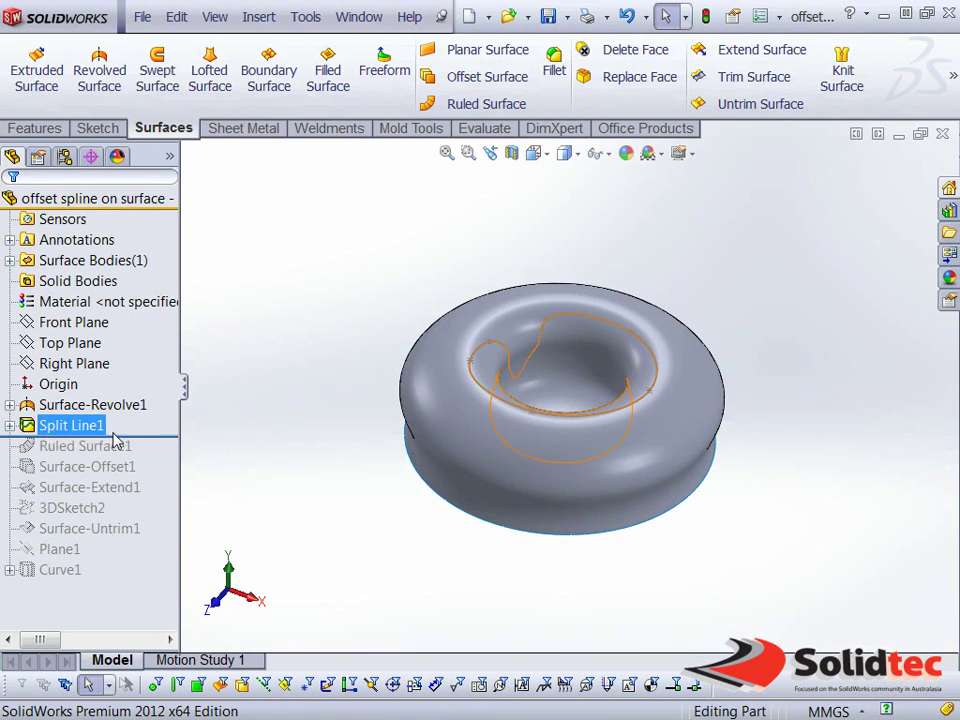
pyautogui.scroll(-2, 543, 430)
pyautogui.scroll(-3, 540, 415)
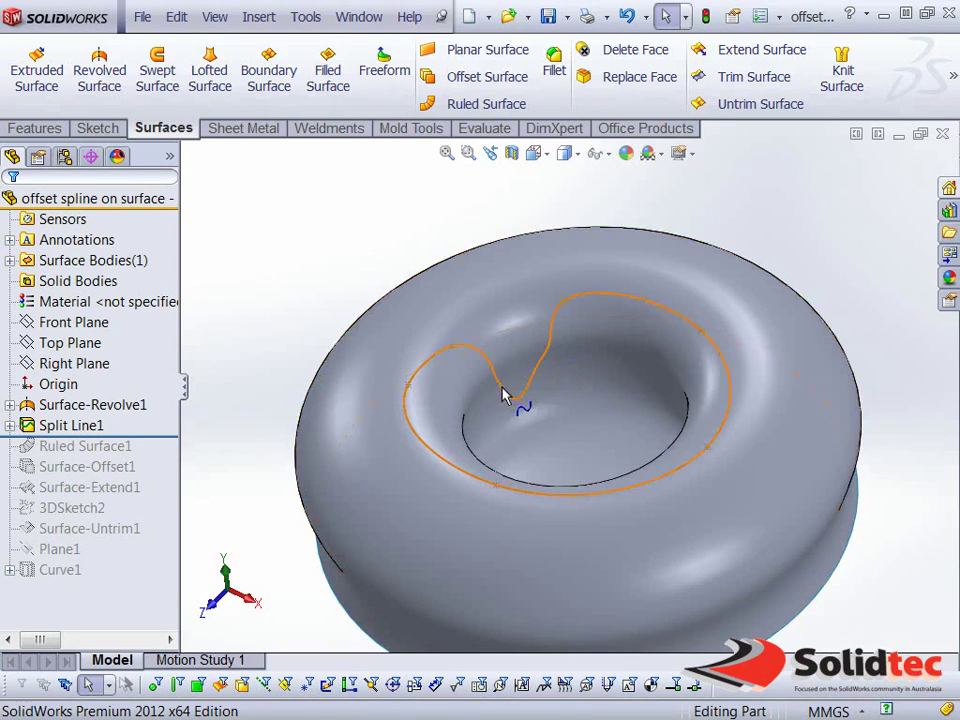
pyautogui.click(506, 392)
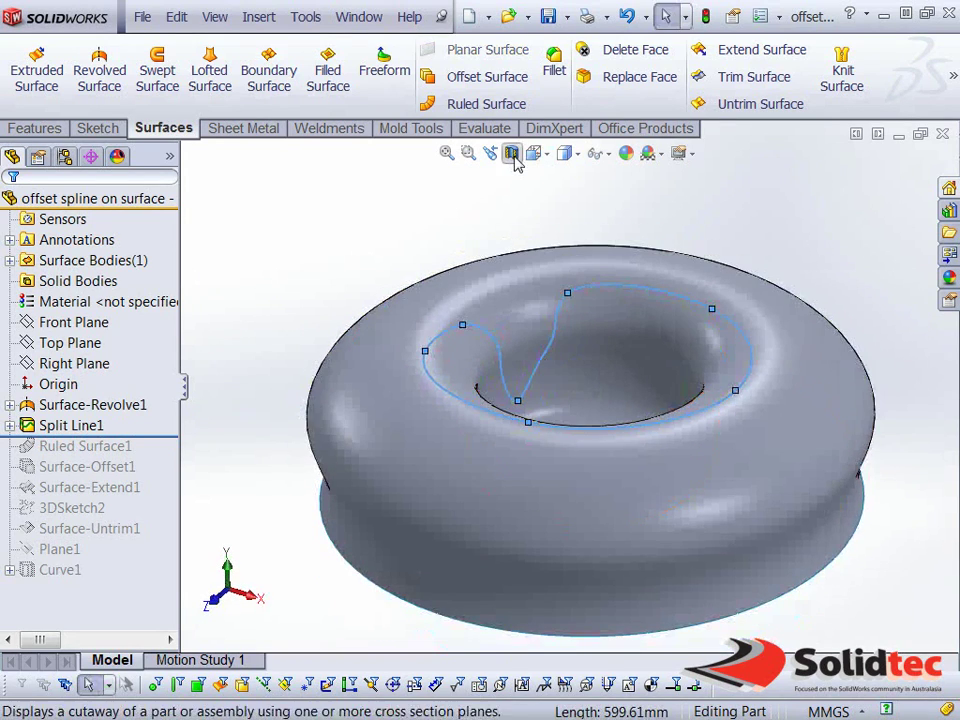
pyautogui.click(512, 153)
pyautogui.click(12, 203)
pyautogui.scroll(-3, 594, 429)
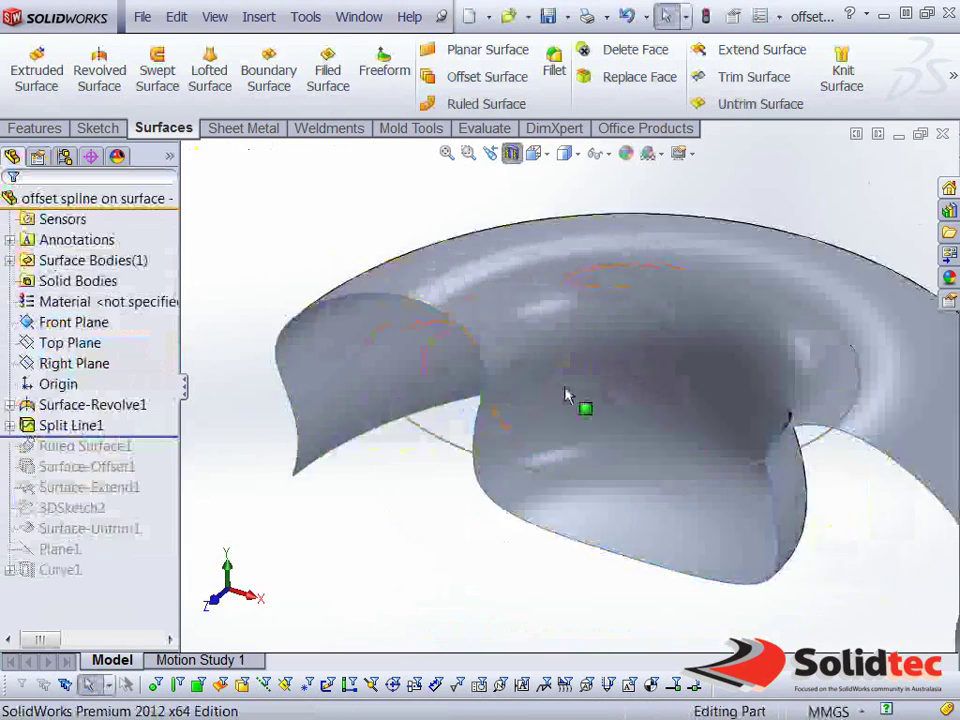
pyautogui.moveTo(594, 429)
pyautogui.mouseDown(button='middle')
pyautogui.moveTo(626, 392)
pyautogui.moveTo(686, 373)
pyautogui.moveTo(643, 377)
pyautogui.moveTo(612, 412)
pyautogui.moveTo(471, 311)
pyautogui.mouseUp(button='middle')
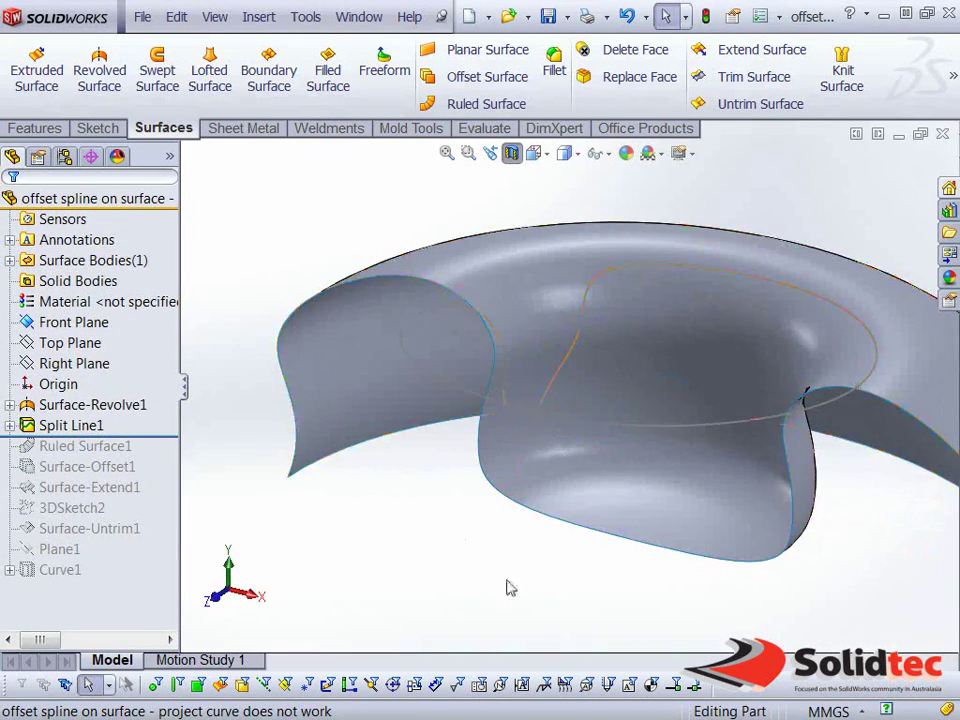
pyautogui.scroll(3, 632, 443)
pyautogui.moveTo(632, 443); pyautogui.dragTo(578, 315, button='middle')
pyautogui.click(511, 153)
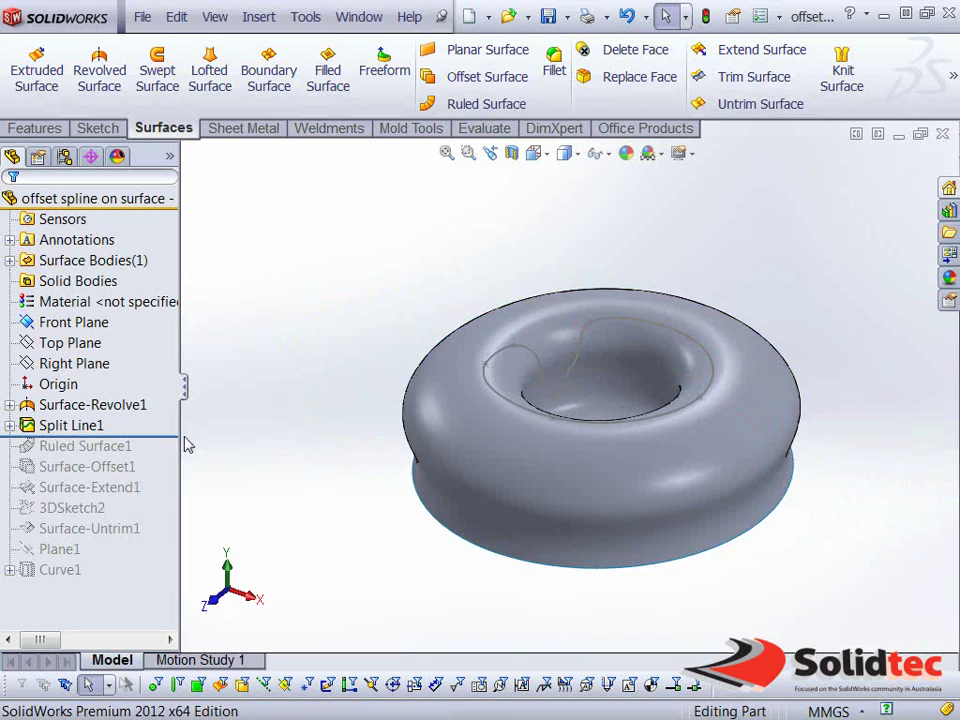
# Roll forward through Ruled Surface1 and Surface-Offset1, showing both surface bodies.
pyautogui.moveTo(172, 441); pyautogui.dragTo(172, 457)
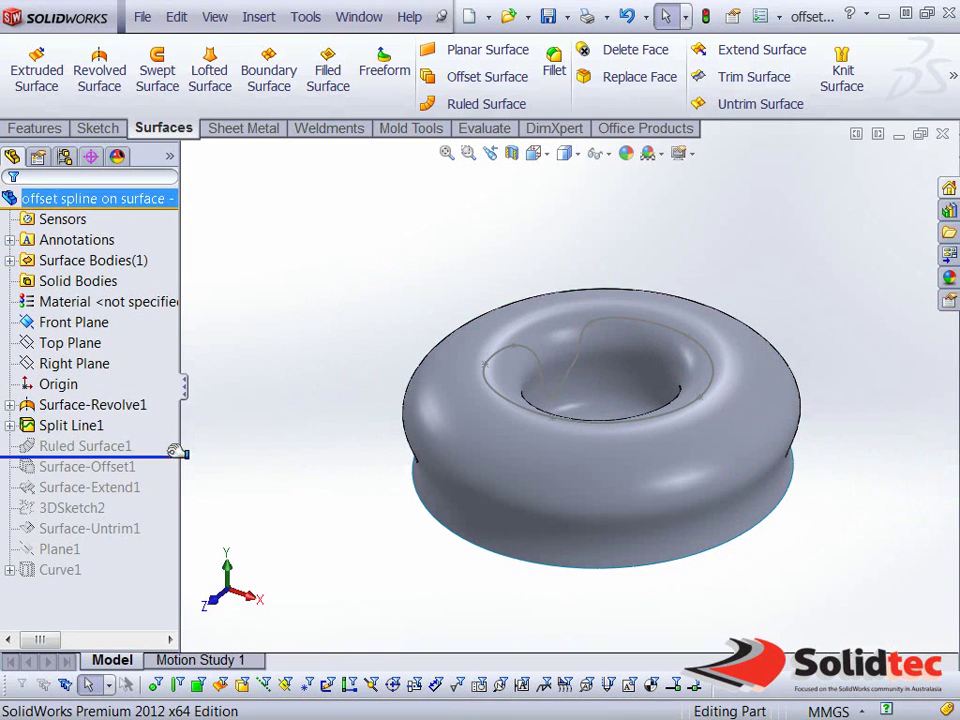
pyautogui.click(9, 260)
pyautogui.click(64, 302)
pyautogui.rightClick(64, 302)
pyautogui.click(88, 243)
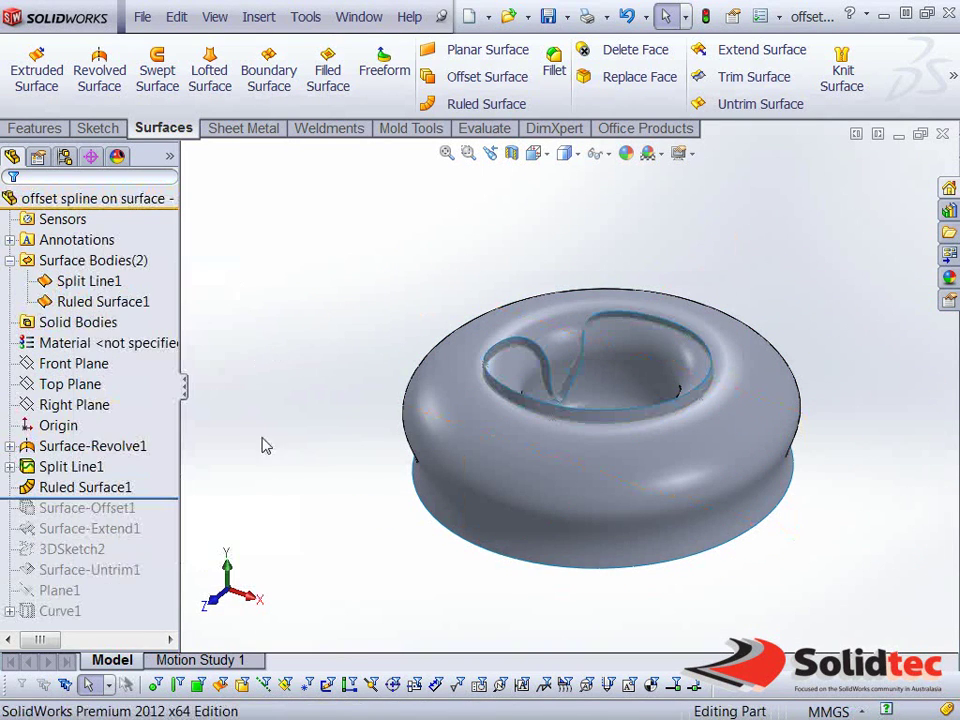
pyautogui.scroll(-3, 615, 412)
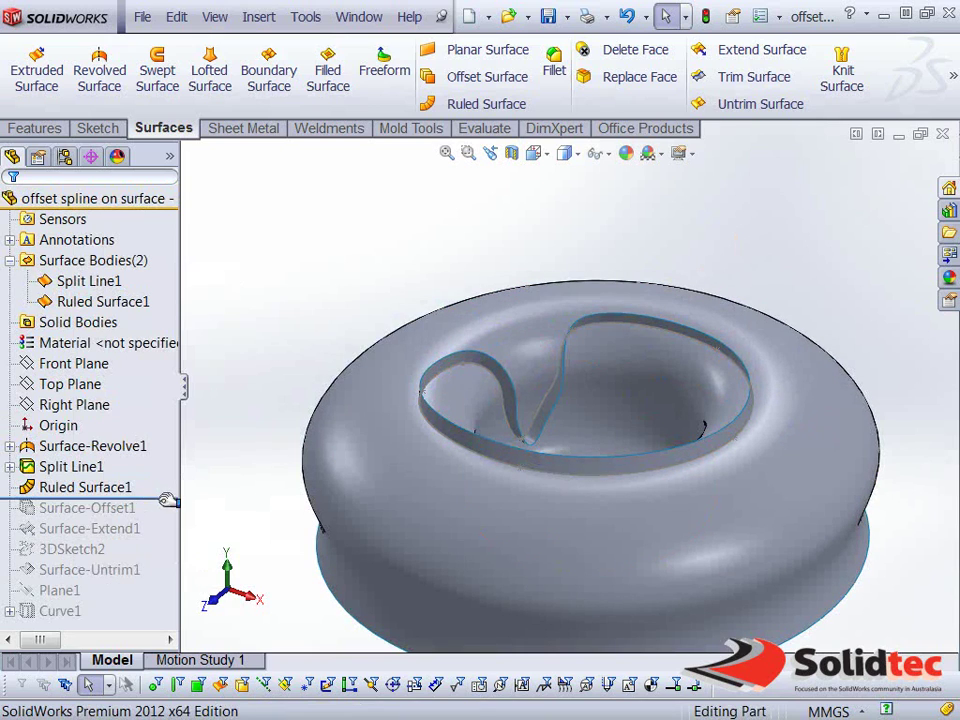
pyautogui.moveTo(167, 499); pyautogui.dragTo(167, 518)
pyautogui.click(96, 322)
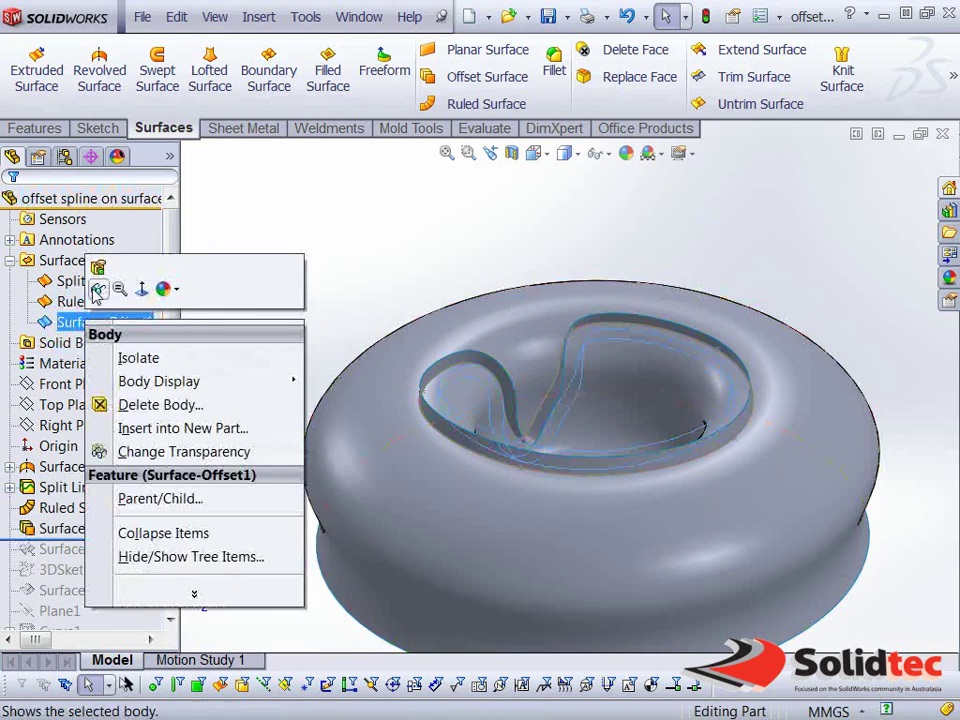
pyautogui.moveTo(615, 445); pyautogui.dragTo(638, 428, button='middle')
pyautogui.scroll(-1, 163, 563)
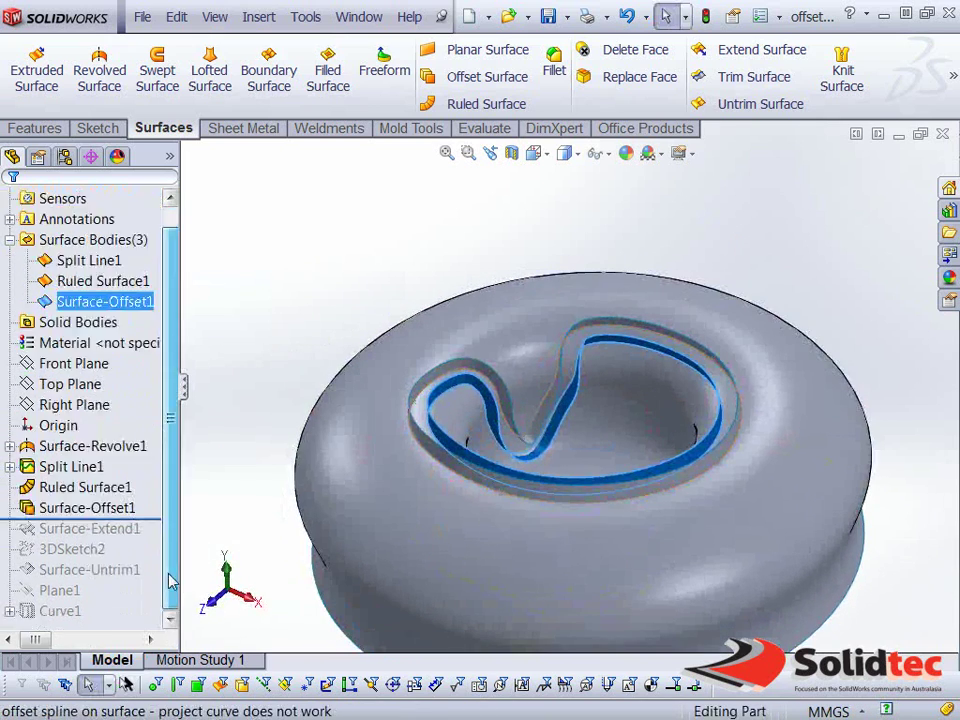
# Include Surface-Extend1 and 3DSketch2, then hide the ruled and extended surface bodies.
pyautogui.moveTo(163, 518); pyautogui.dragTo(163, 539)
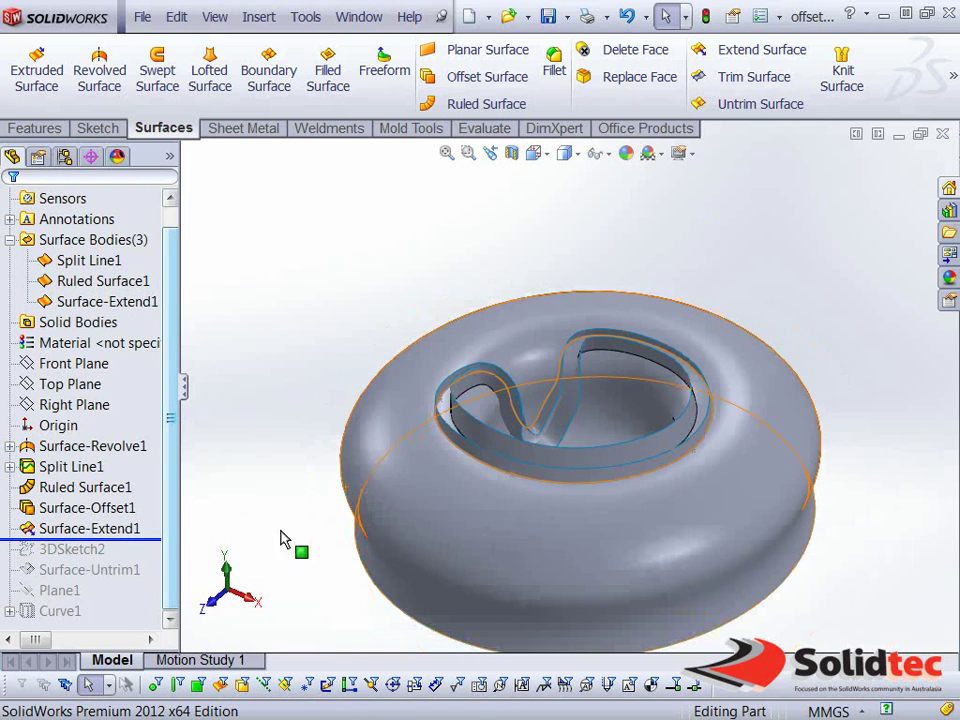
pyautogui.click(82, 553)
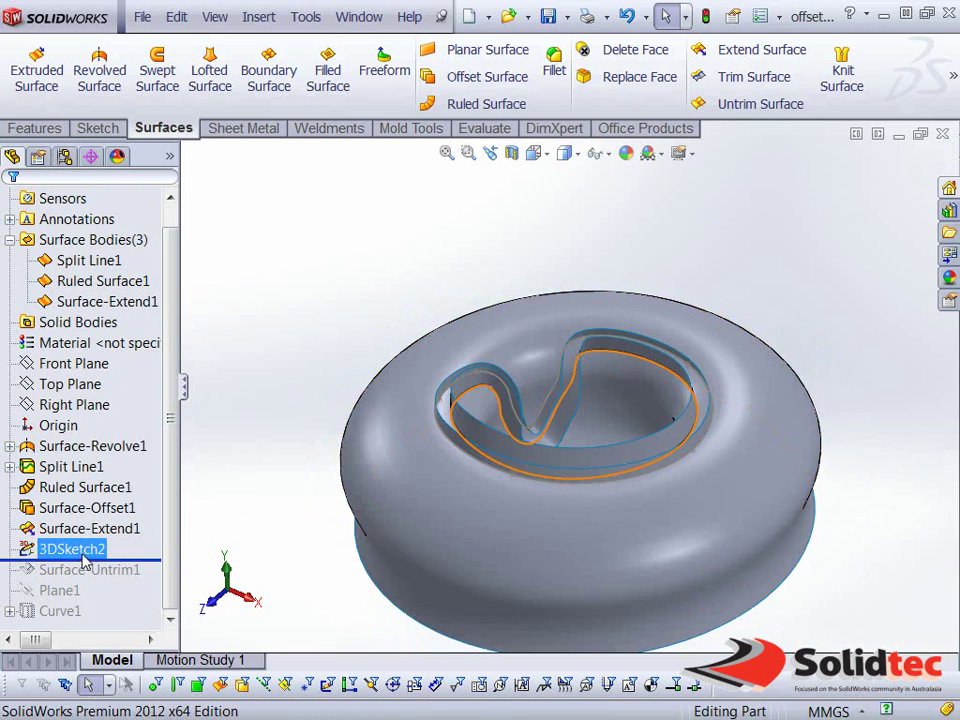
pyautogui.click(90, 300)
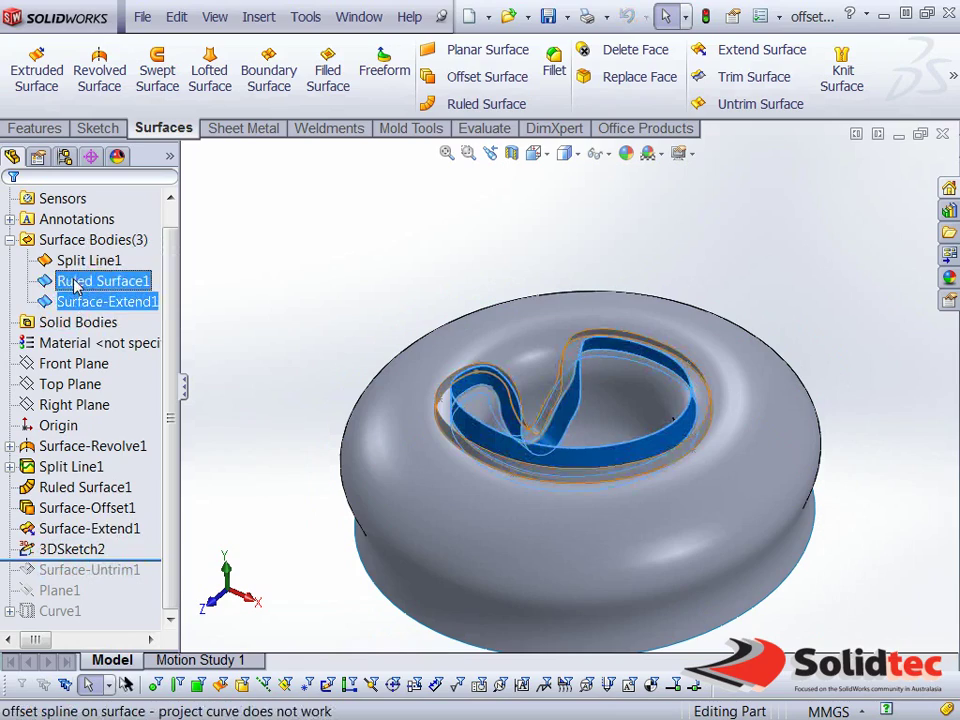
pyautogui.click(87, 253)
pyautogui.scroll(-3, 525, 444)
pyautogui.moveTo(660, 399)
pyautogui.mouseDown(button='middle')
pyautogui.moveTo(606, 396)
pyautogui.moveTo(548, 432)
pyautogui.moveTo(602, 407)
pyautogui.moveTo(615, 424)
pyautogui.moveTo(615, 413)
pyautogui.mouseUp(button='middle')
# Fit the torus to view and roll the history forward past Plane1.
pyautogui.press('f')
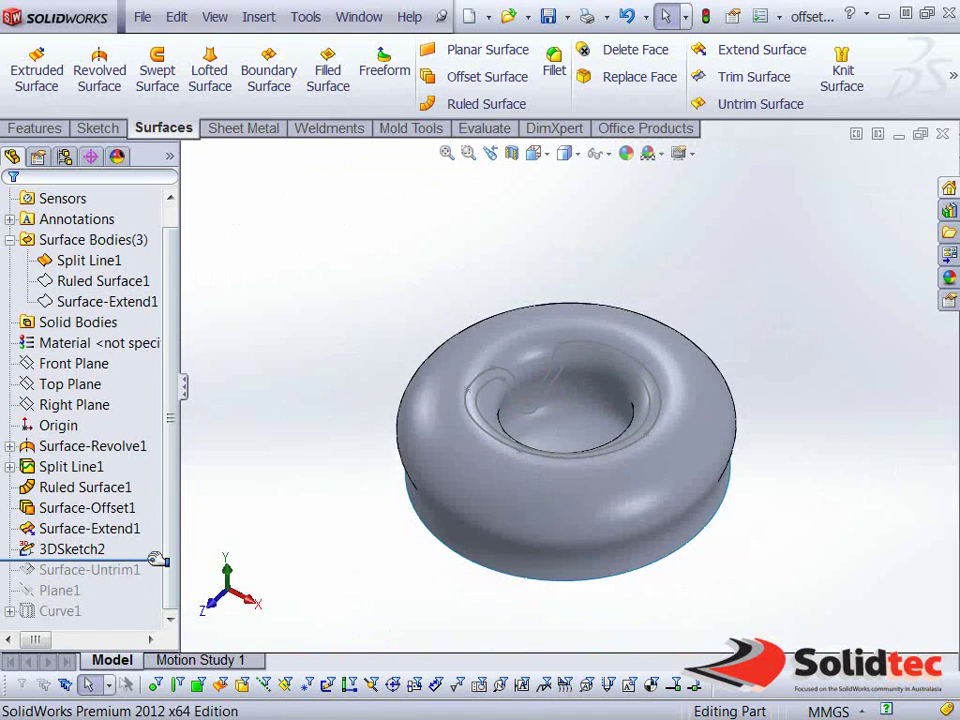
pyautogui.moveTo(127, 558); pyautogui.dragTo(165, 603)
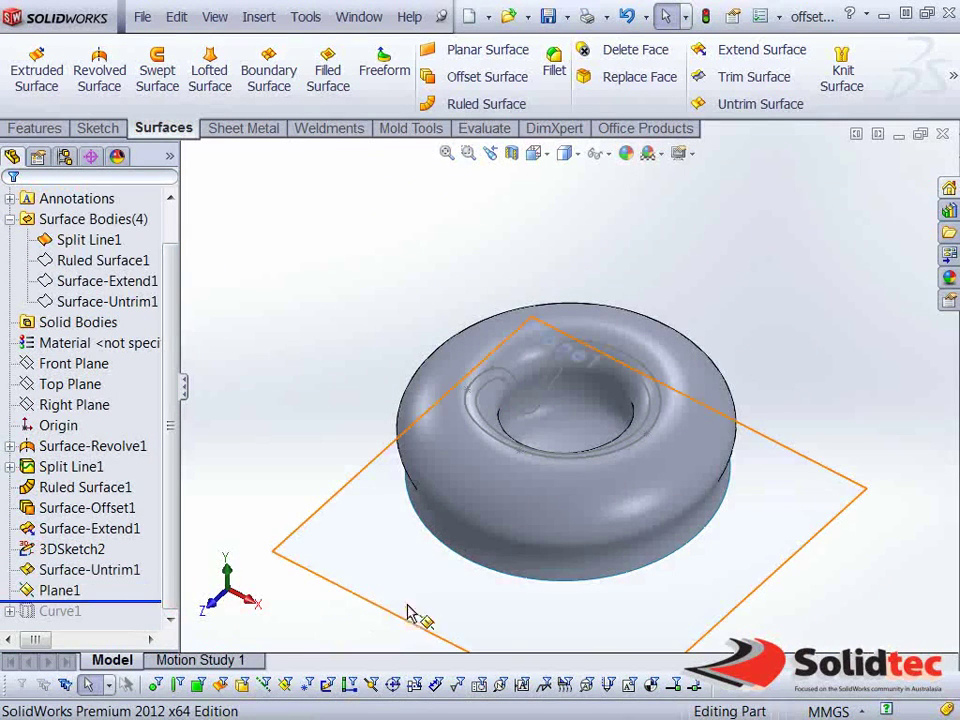
pyautogui.scroll(4, 590, 545)
pyautogui.scroll(-3, 590, 545)
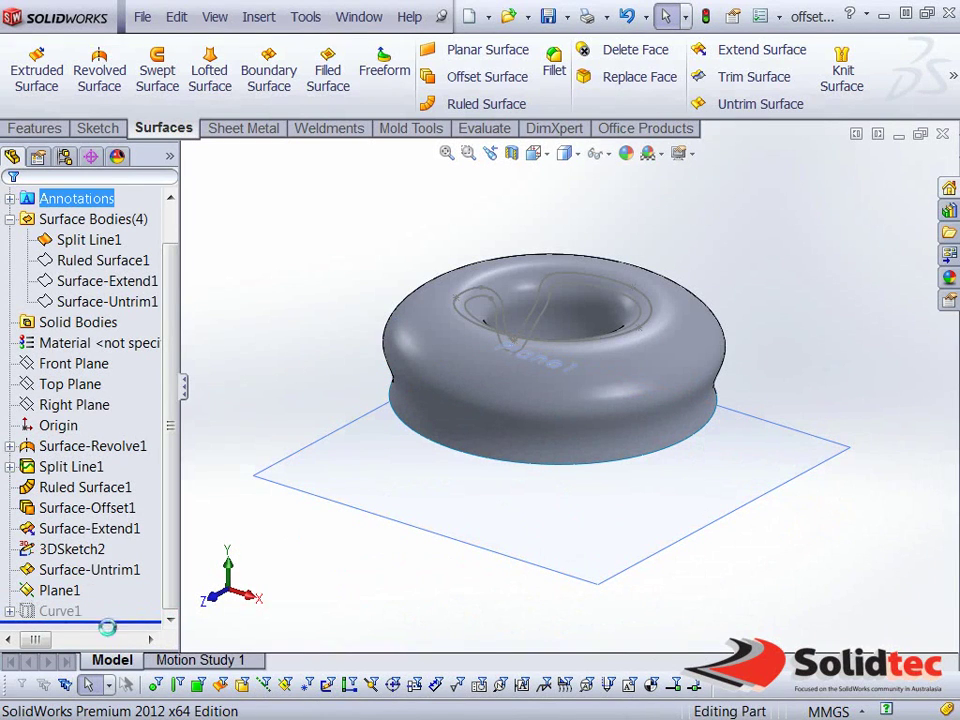
pyautogui.moveTo(96, 627)
pyautogui.mouseDown()
pyautogui.moveTo(118, 623)
pyautogui.moveTo(130, 582)
pyautogui.moveTo(95, 600)
pyautogui.mouseUp()
pyautogui.scroll(-5, 513, 500)
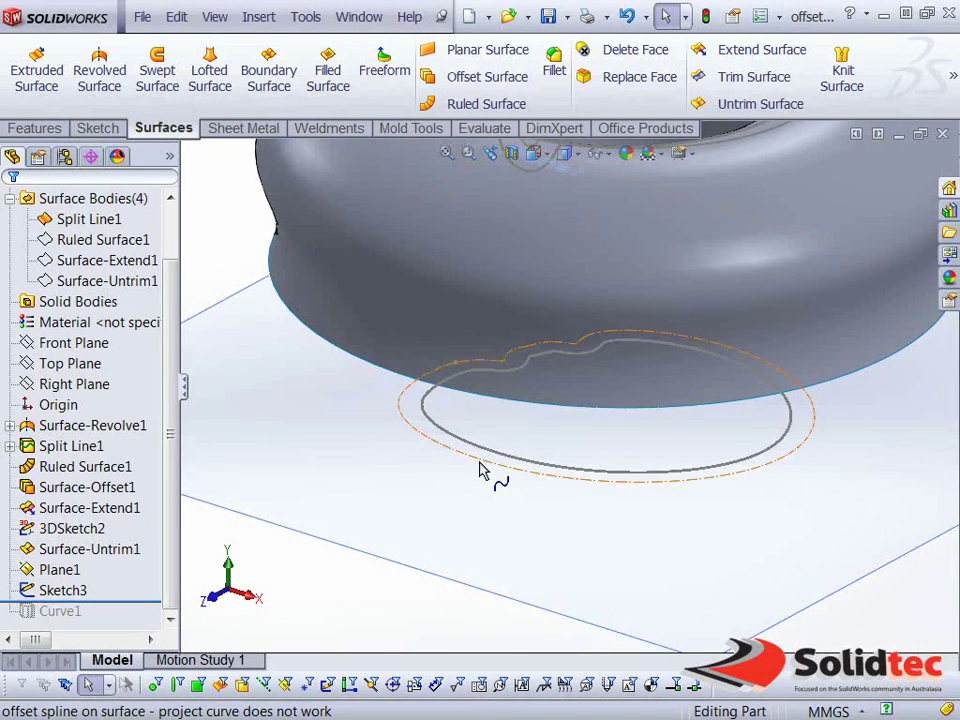
# Edit and exit Sketch3, hide it, and roll past Curve1 to show the projected curve.
pyautogui.click(488, 462)
pyautogui.rightClick(492, 420)
pyautogui.click(499, 389)
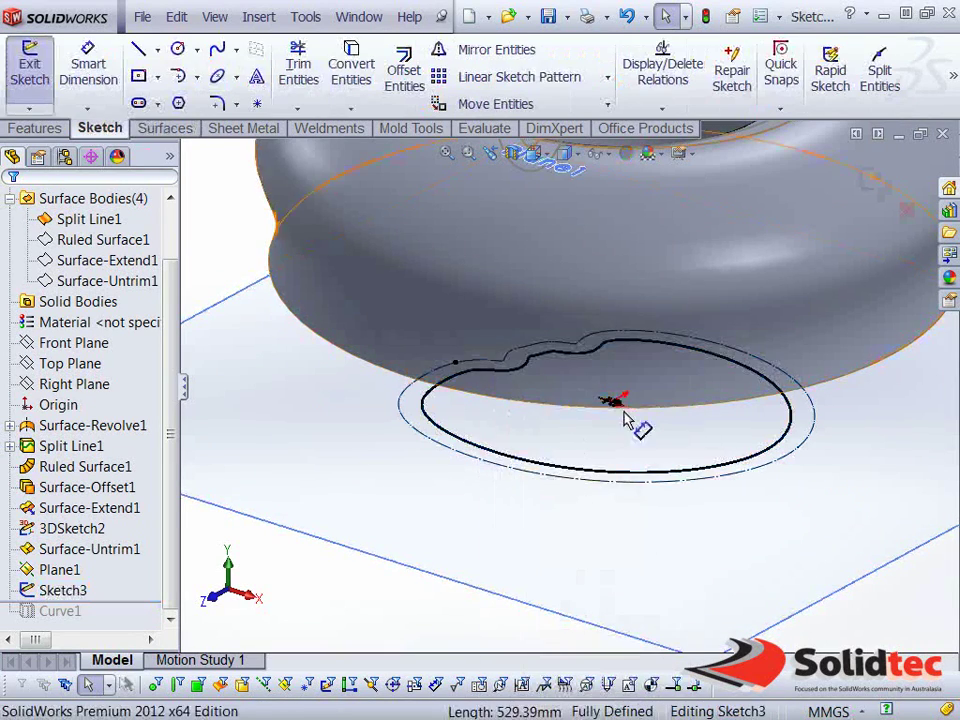
pyautogui.moveTo(626, 420)
pyautogui.mouseDown(button='middle')
pyautogui.moveTo(617, 446)
pyautogui.moveTo(637, 452)
pyautogui.mouseUp(button='middle')
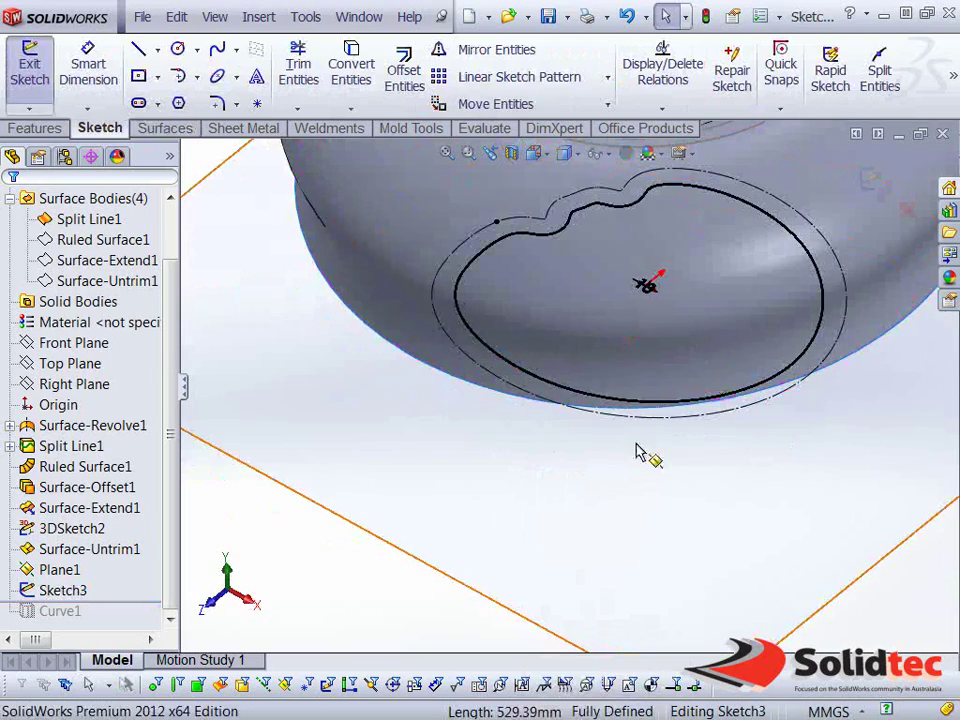
pyautogui.click(870, 182)
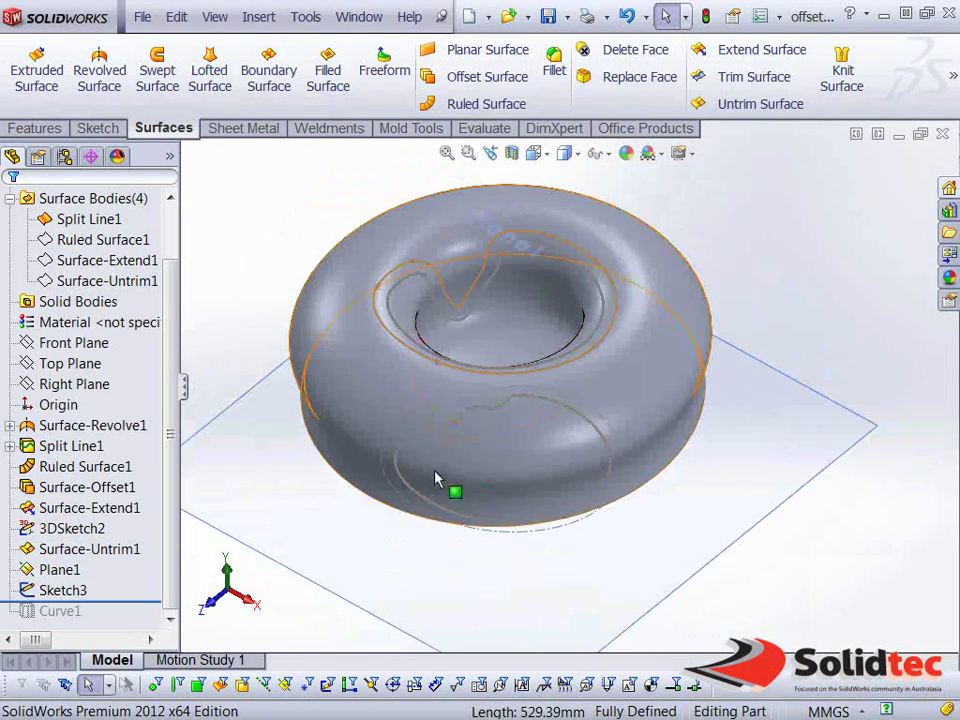
pyautogui.rightClick(405, 487)
pyautogui.click(424, 368)
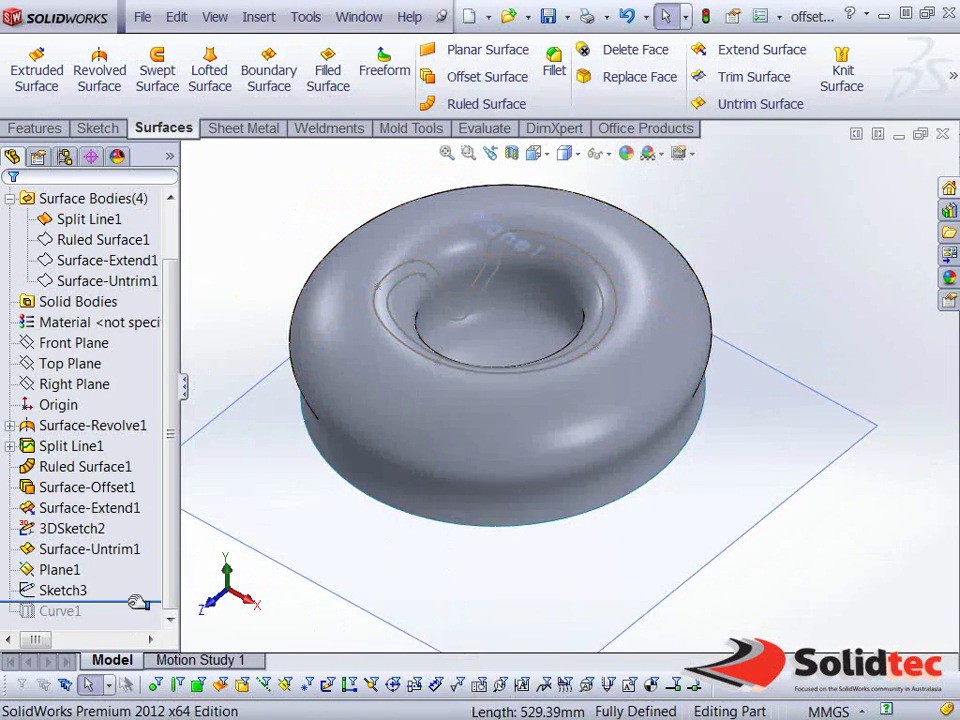
pyautogui.moveTo(137, 603); pyautogui.dragTo(137, 622)
pyautogui.moveTo(519, 317)
pyautogui.mouseDown(button='middle')
pyautogui.moveTo(539, 335)
pyautogui.moveTo(520, 366)
pyautogui.mouseUp(button='middle')
pyautogui.scroll(-3, 517, 330)
pyautogui.moveTo(604, 337)
pyautogui.mouseDown(button='middle')
pyautogui.moveTo(621, 368)
pyautogui.moveTo(606, 398)
pyautogui.moveTo(606, 264)
pyautogui.mouseUp(button='middle')
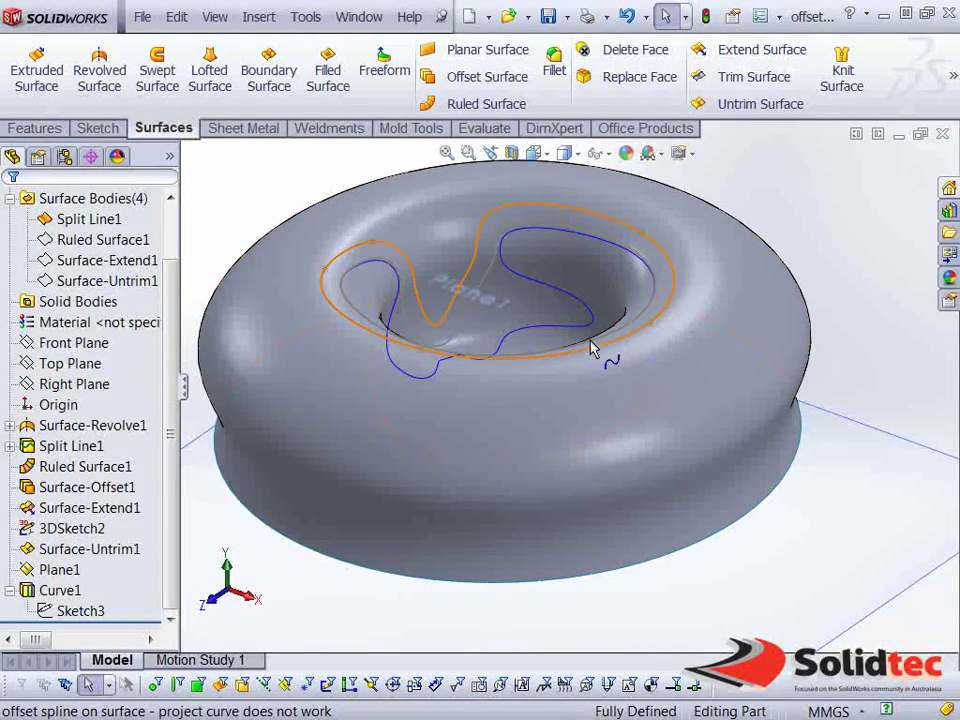
pyautogui.moveTo(652, 283); pyautogui.dragTo(491, 294, button='middle')
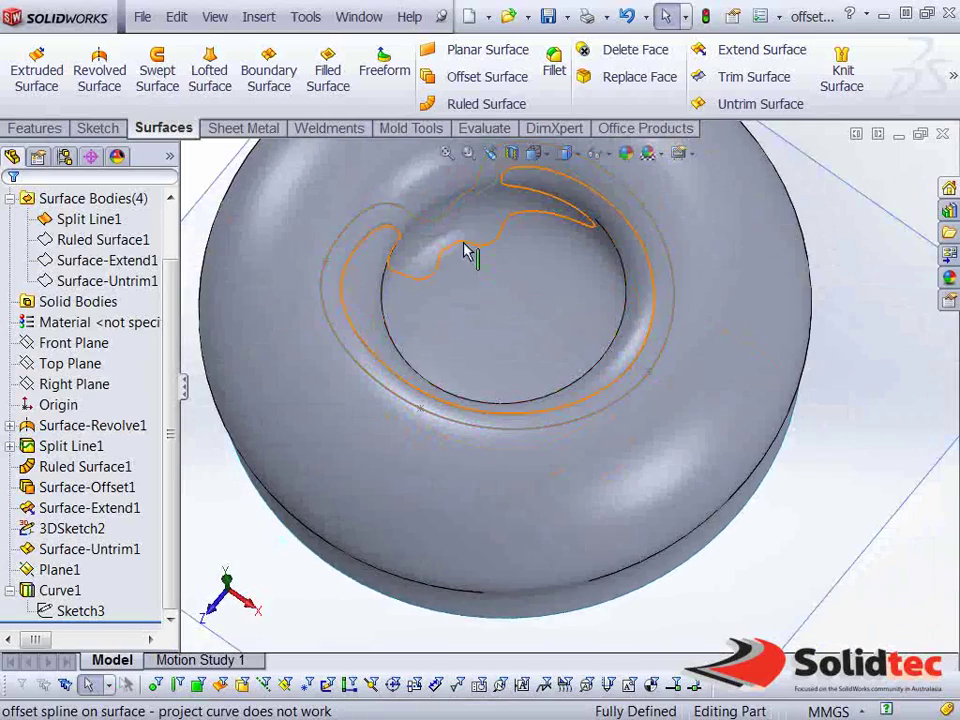
pyautogui.click(574, 414)
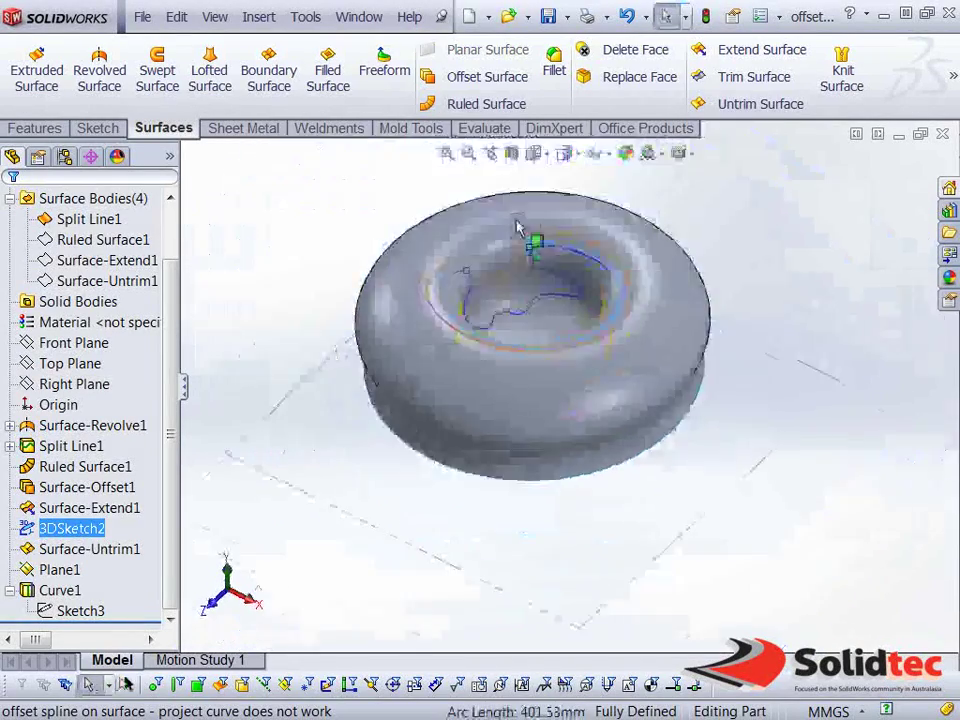
pyautogui.click(511, 153)
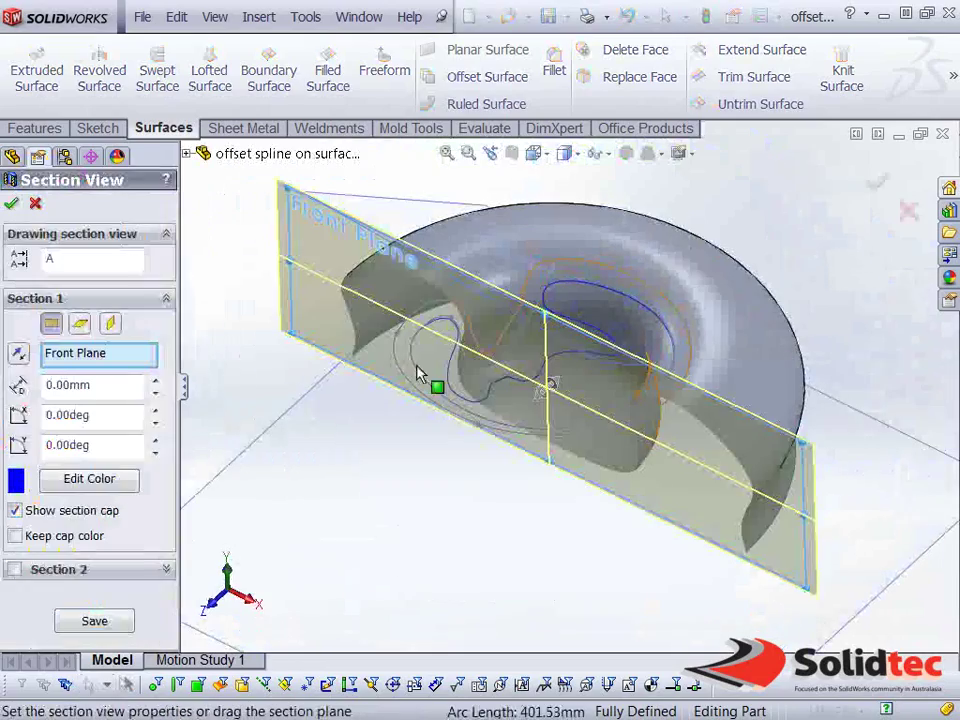
pyautogui.click(12, 204)
pyautogui.moveTo(583, 386)
pyautogui.mouseDown(button='middle')
pyautogui.moveTo(617, 274)
pyautogui.moveTo(542, 321)
pyautogui.moveTo(330, 285)
pyautogui.mouseUp(button='middle')
pyautogui.moveTo(595, 472)
pyautogui.mouseDown(button='middle')
pyautogui.moveTo(574, 454)
pyautogui.moveTo(562, 479)
pyautogui.mouseUp(button='middle')
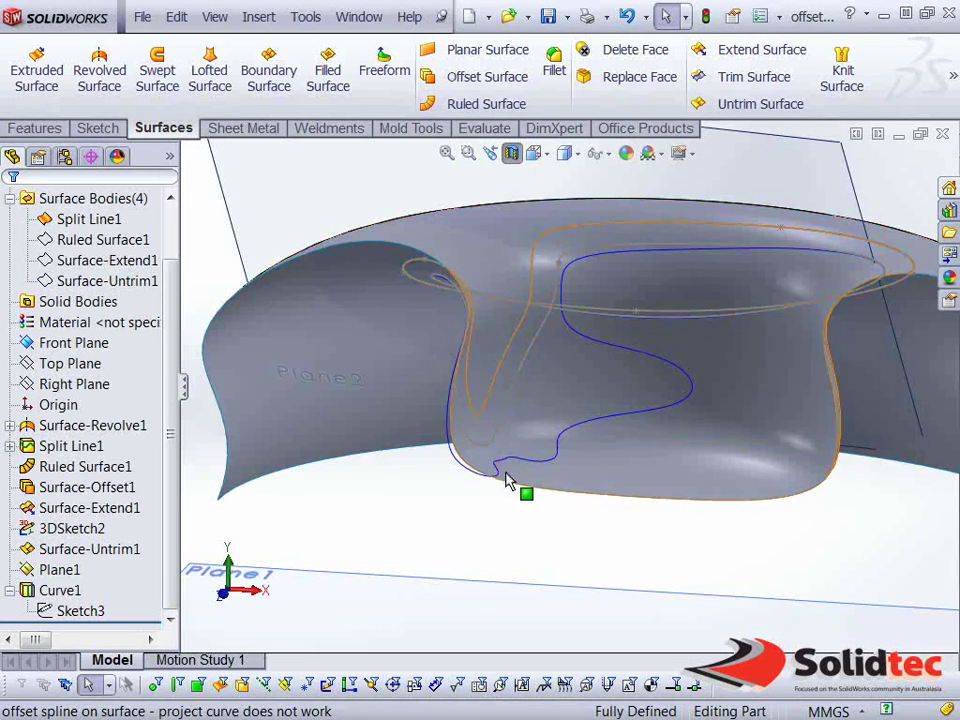
pyautogui.scroll(3, 652, 470)
pyautogui.moveTo(654, 439); pyautogui.dragTo(606, 497, button='middle')
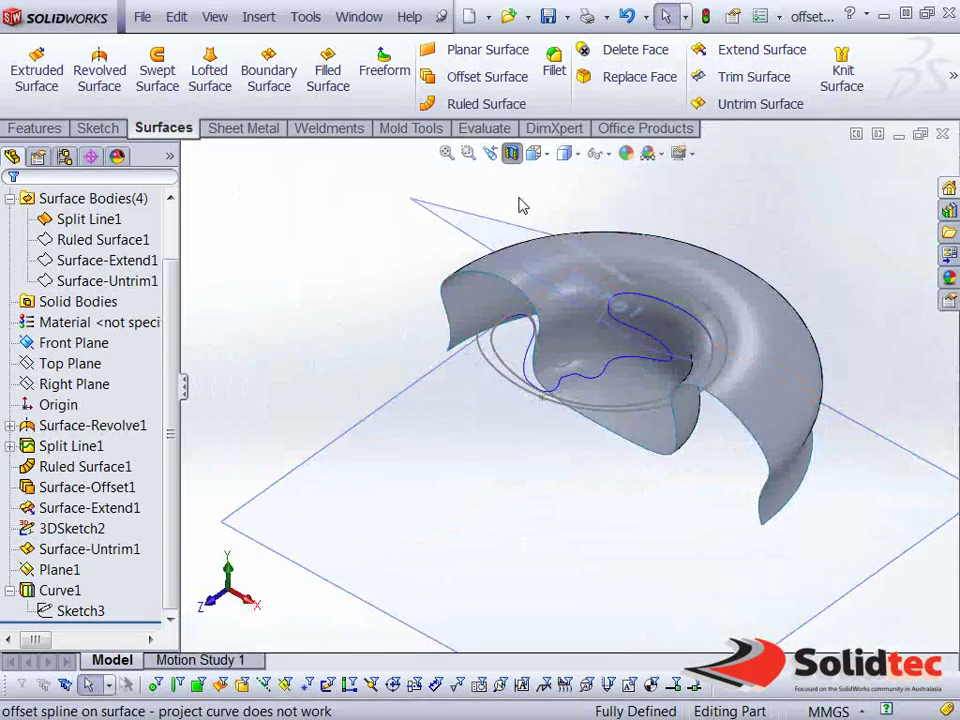
pyautogui.click(511, 153)
pyautogui.moveTo(614, 392)
pyautogui.mouseDown(button='middle')
pyautogui.moveTo(578, 441)
pyautogui.moveTo(611, 386)
pyautogui.mouseUp(button='middle')
pyautogui.scroll(3, 660, 395)
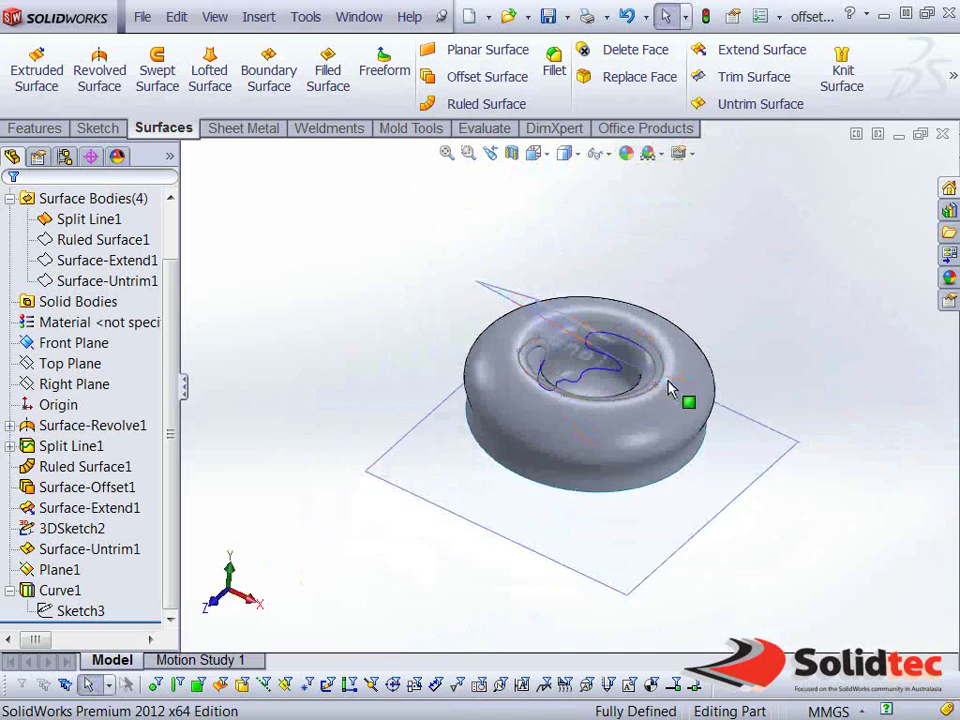
pyautogui.scroll(-3, 588, 428)
pyautogui.scroll(1, 628, 431)
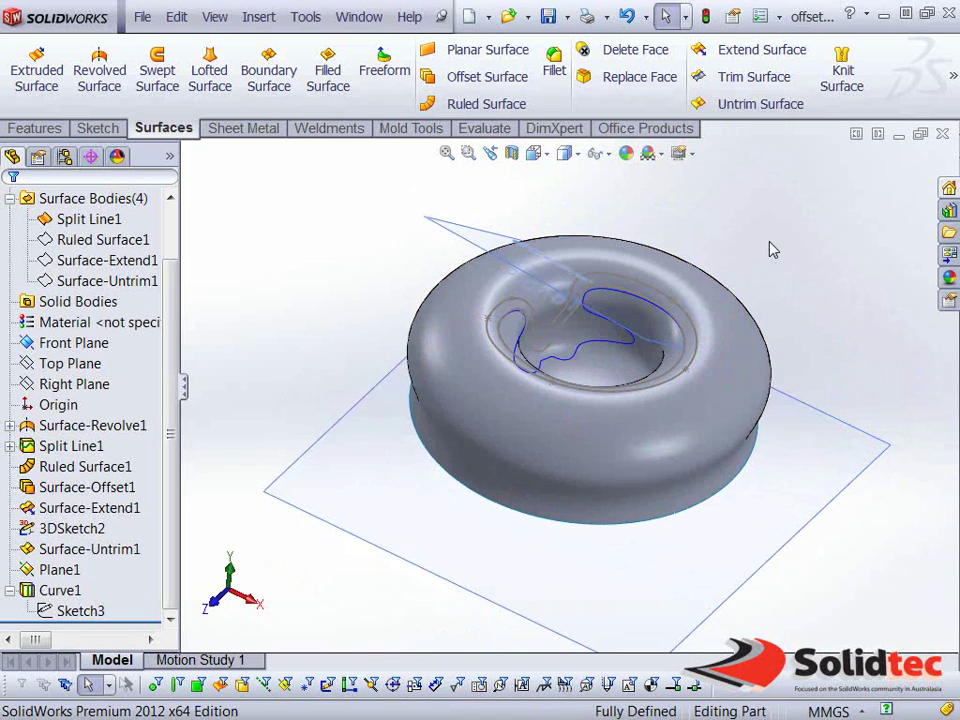